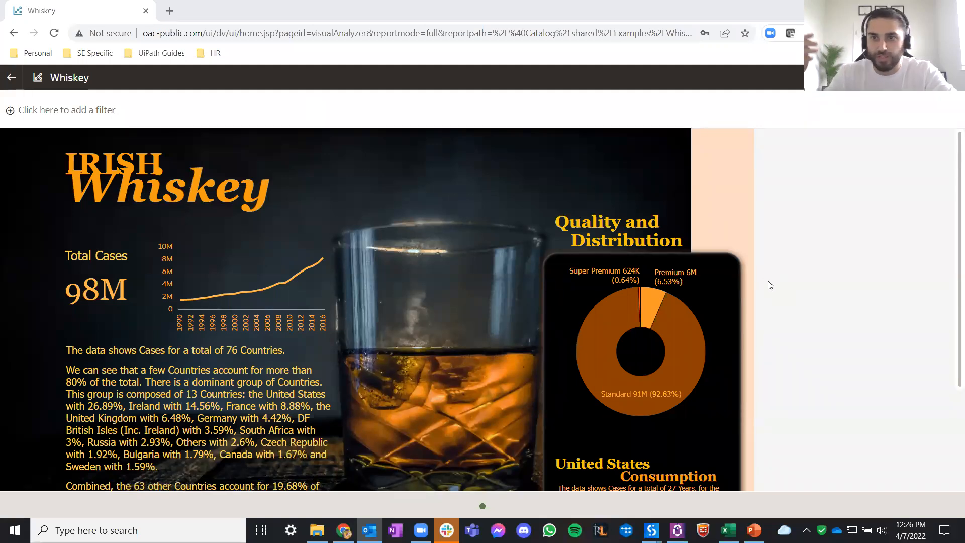
- Try a Country filter on the Whiskey dashboard and remove it
{"action": "left_click", "coordinate": [65, 114]}
{"action": "left_click", "coordinate": [65, 129]}
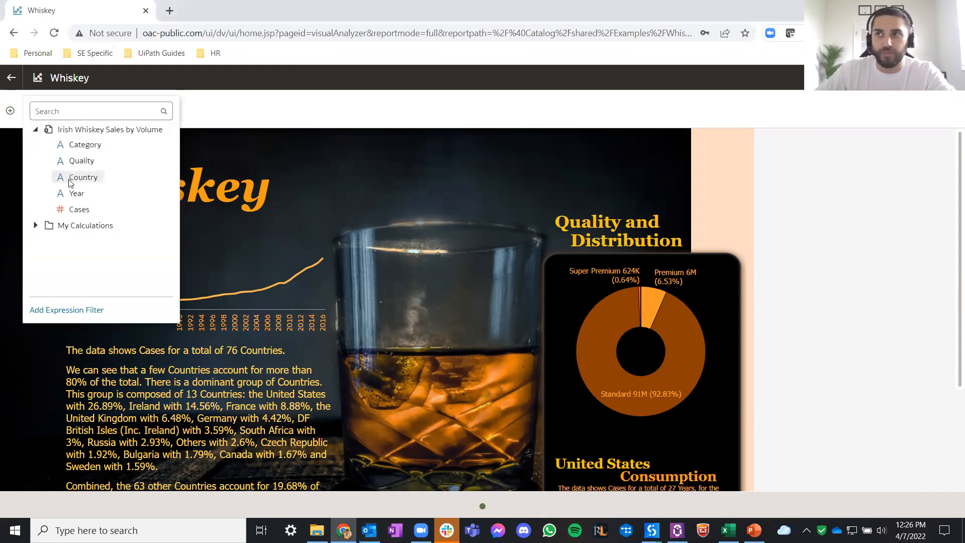
{"action": "left_click", "coordinate": [81, 177]}
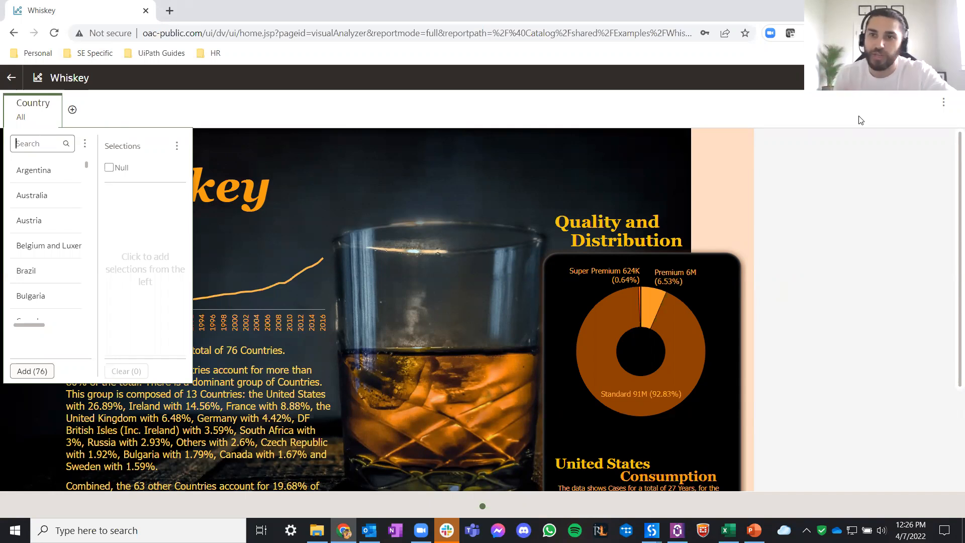
{"action": "left_click", "coordinate": [787, 188]}
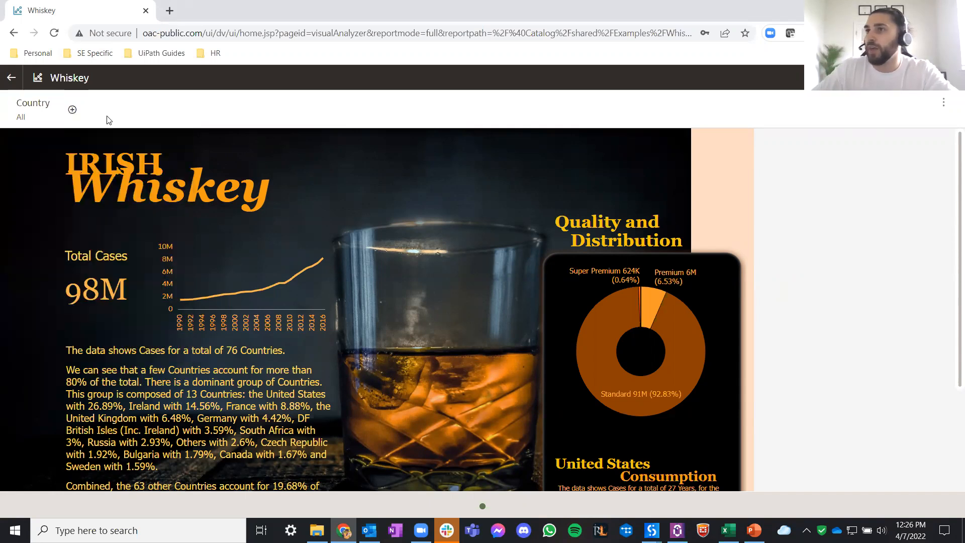
{"action": "left_click", "coordinate": [57, 103]}
{"action": "left_click", "coordinate": [122, 172]}
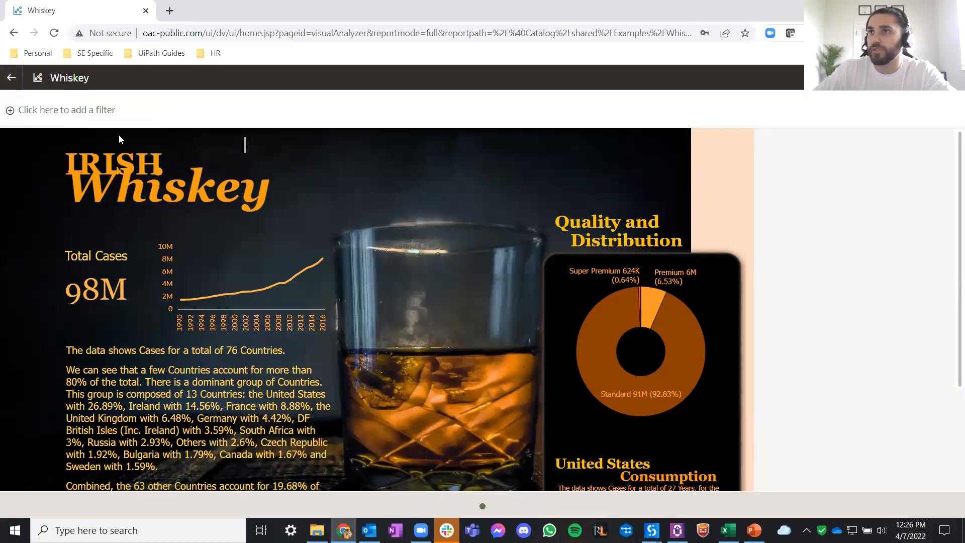
- Open a new UiPath Studio instance and switch to its start screen
{"action": "mouse_move", "coordinate": [651, 530]}
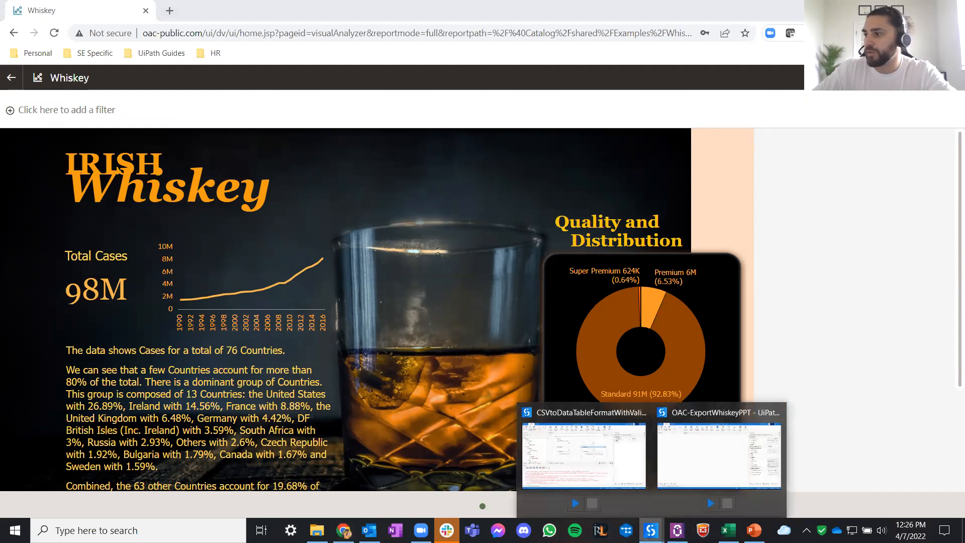
{"action": "right_click", "coordinate": [651, 530]}
{"action": "left_click", "coordinate": [632, 465]}
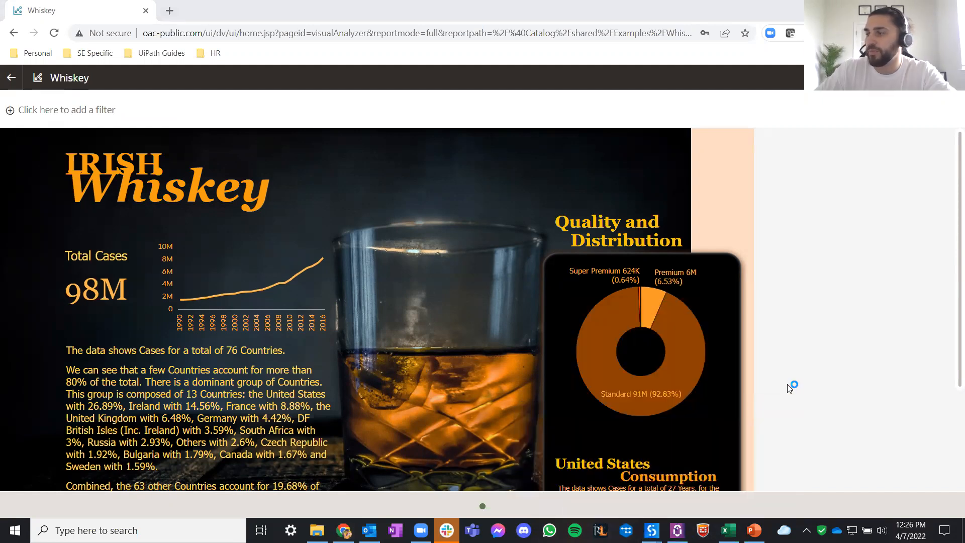
{"action": "mouse_move", "coordinate": [652, 530]}
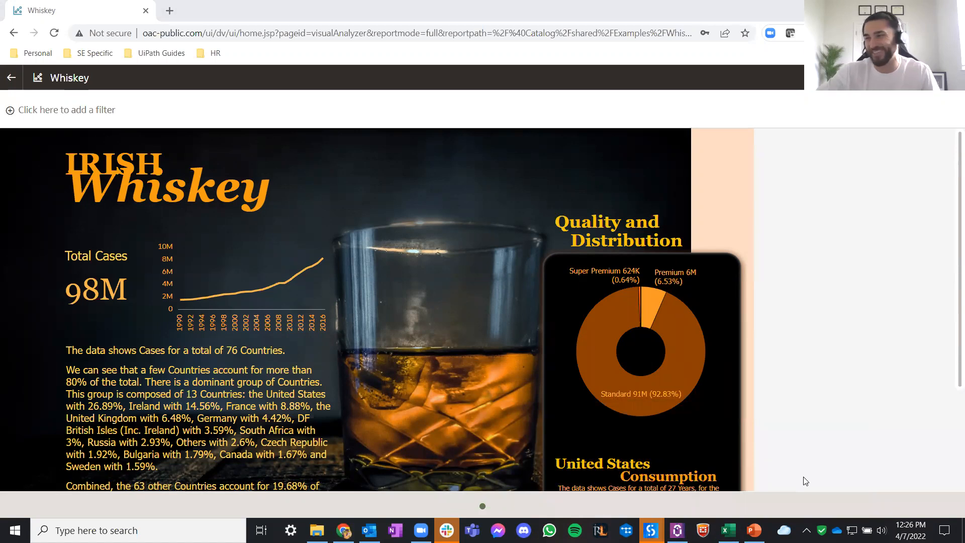
{"action": "left_click", "coordinate": [748, 446]}
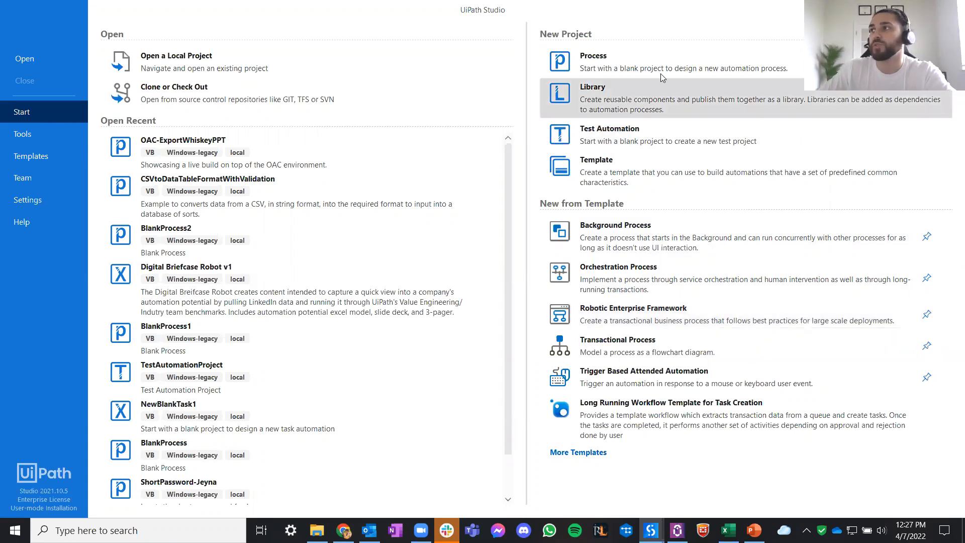
- Create a blank process with the default name, Windows - Legacy compatibility and VB as the language
{"action": "left_click", "coordinate": [641, 69]}
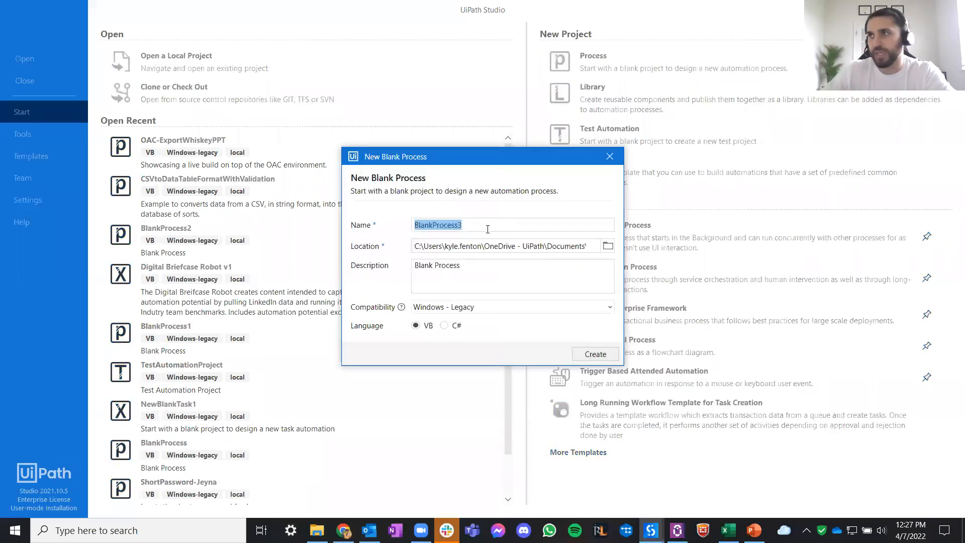
{"action": "left_click", "coordinate": [498, 273]}
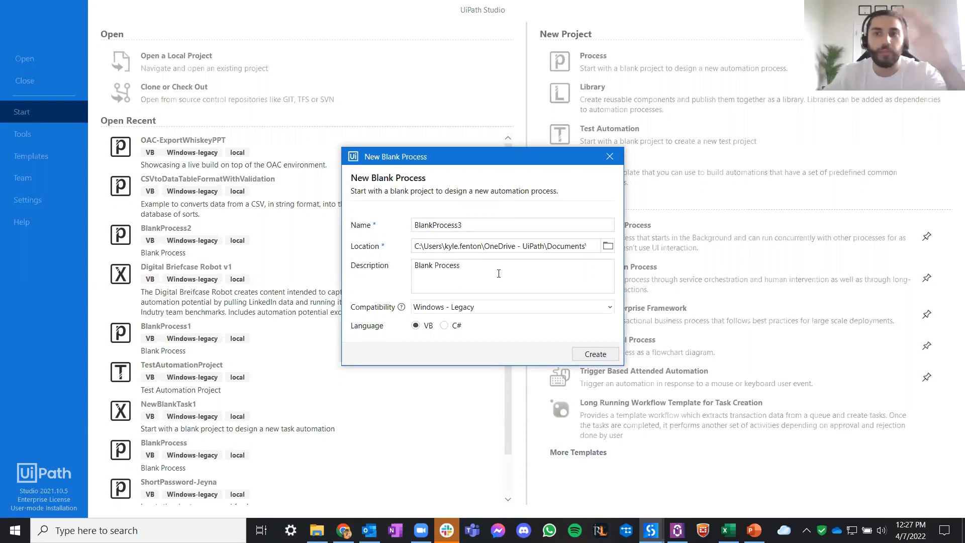
{"action": "left_click", "coordinate": [502, 309]}
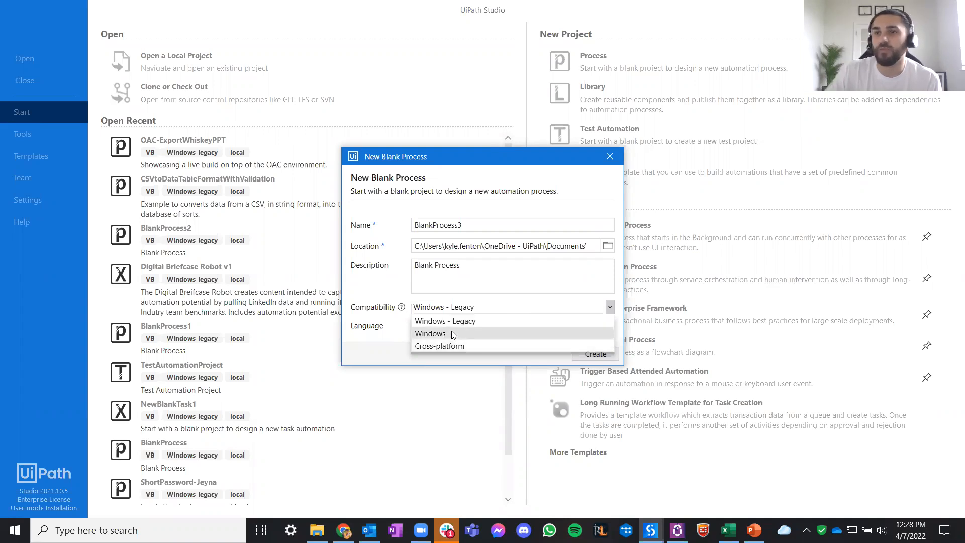
{"action": "left_click", "coordinate": [502, 279]}
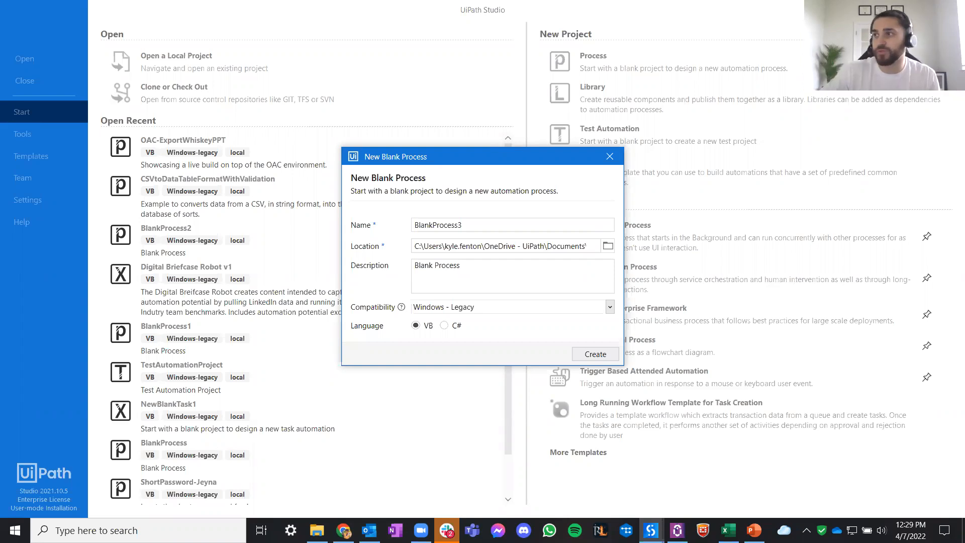
{"action": "left_click", "coordinate": [598, 354]}
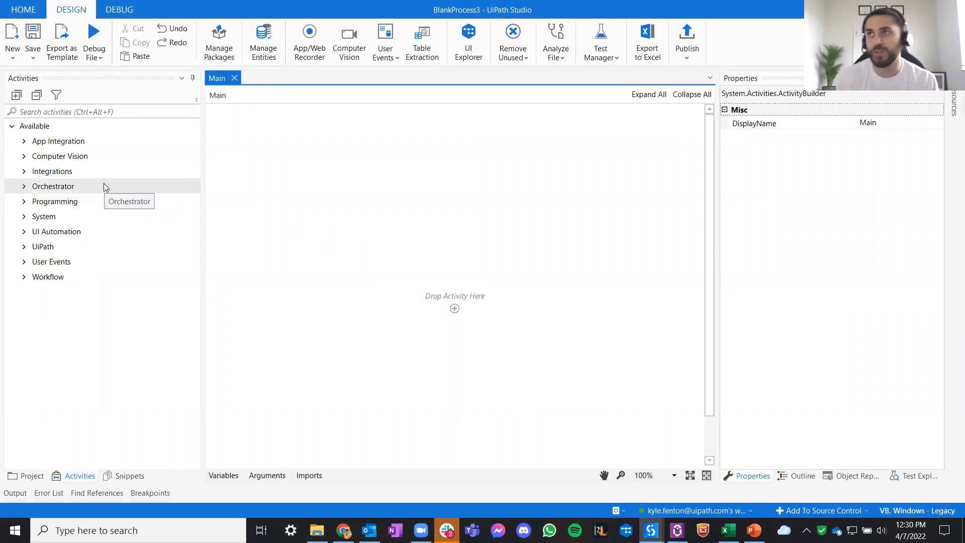
- Look at the Whiskey dashboard in Chrome and return to the blank process in UiPath Studio
{"action": "left_click", "coordinate": [110, 106]}
{"action": "left_click", "coordinate": [111, 109]}
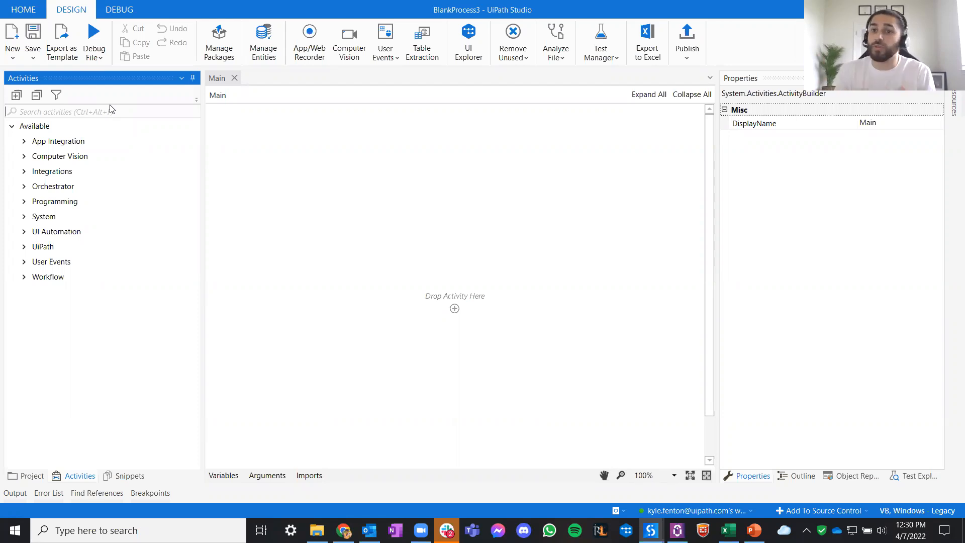
{"action": "left_click", "coordinate": [343, 531]}
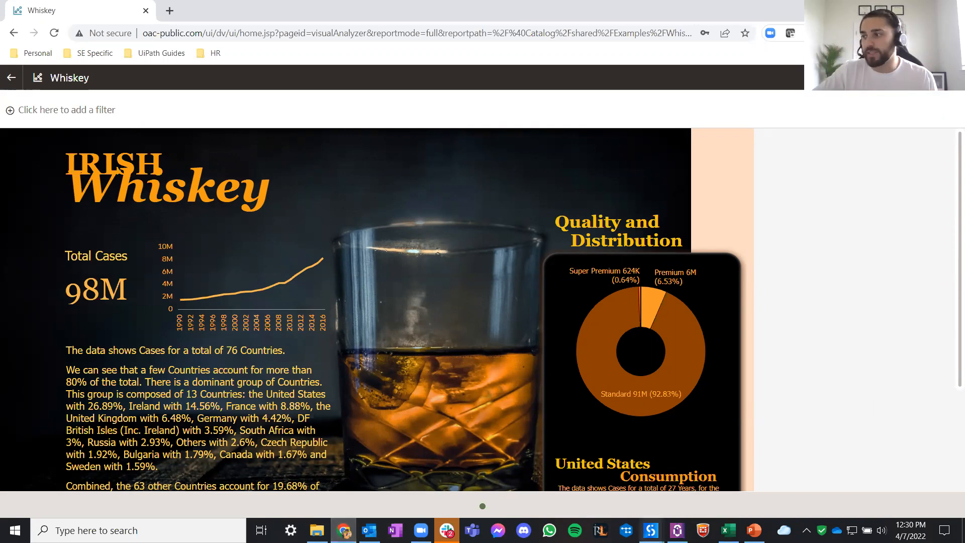
{"action": "left_click", "coordinate": [651, 530]}
{"action": "left_click", "coordinate": [795, 451]}
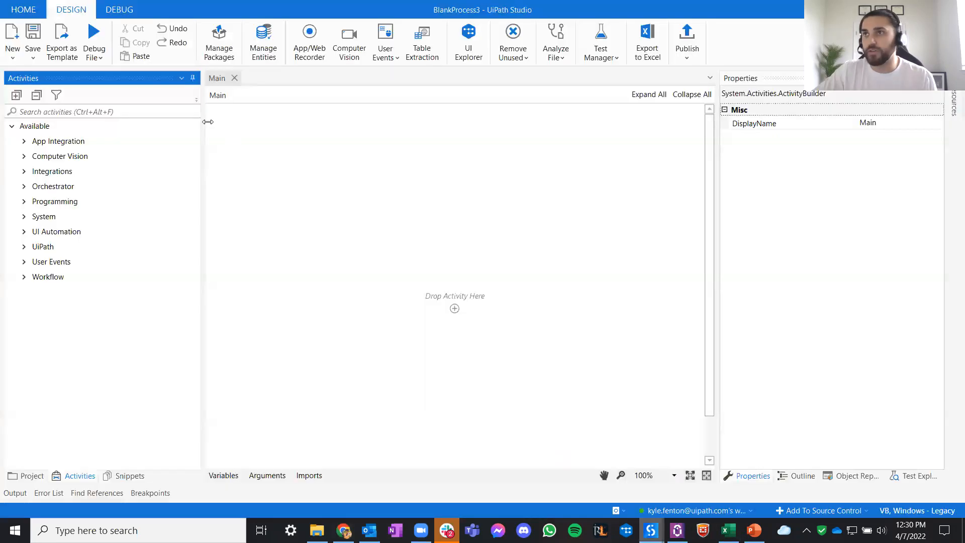
- Search the available activities for "application", "click" and "get text"
{"action": "left_click", "coordinate": [157, 113]}
{"action": "type", "text": "application"}
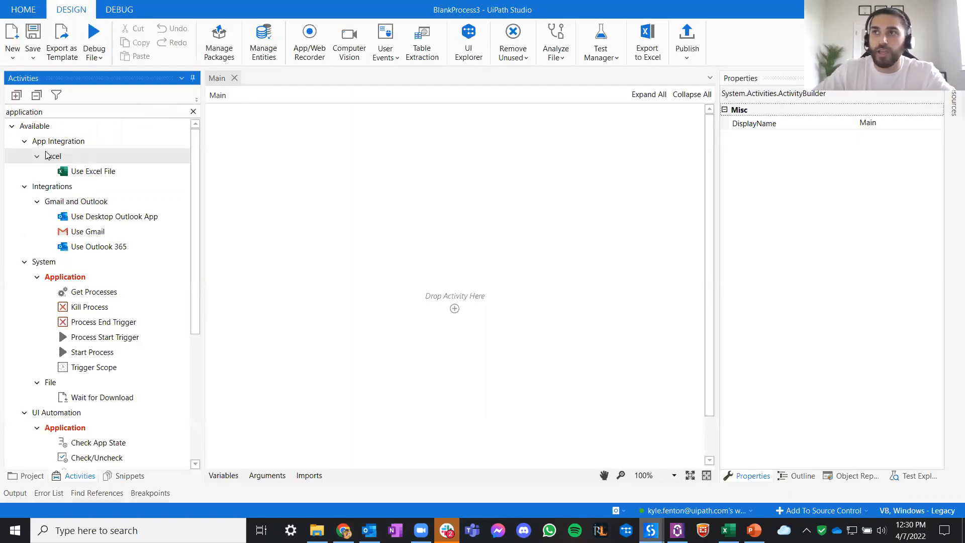
{"action": "scroll", "coordinate": [133, 314], "scroll_direction": "down", "scroll_amount": 5}
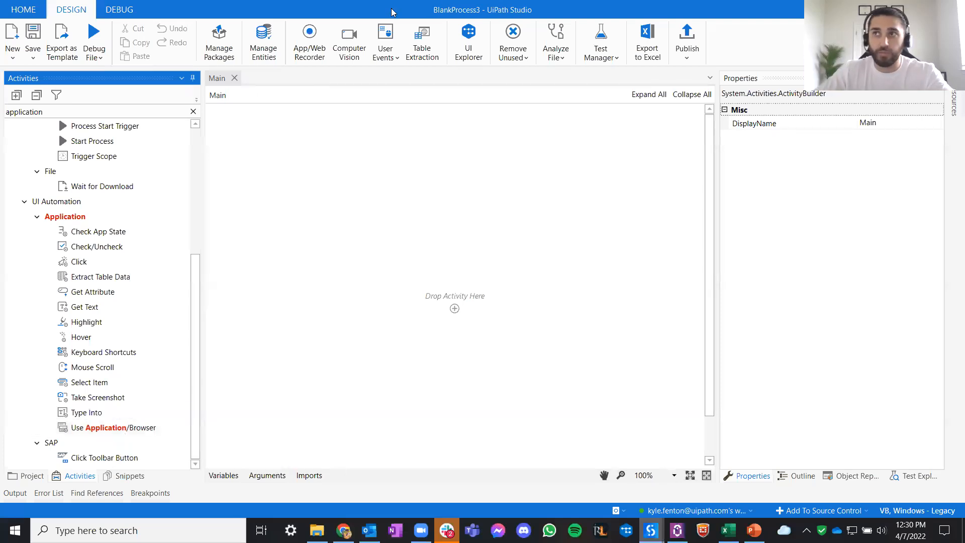
{"action": "left_click", "coordinate": [193, 111]}
{"action": "type", "text": "click"}
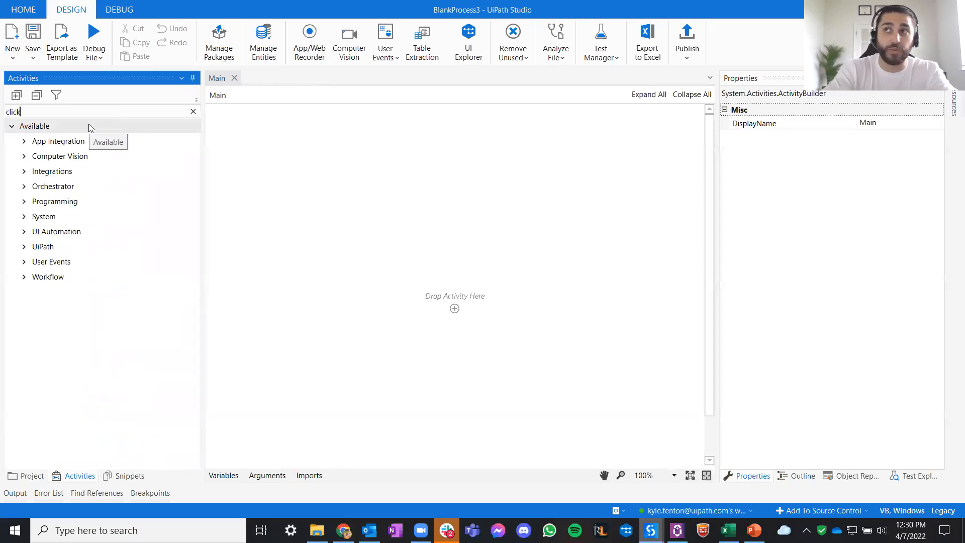
{"action": "key", "text": "ctrl+a"}
{"action": "type", "text": "get text"}
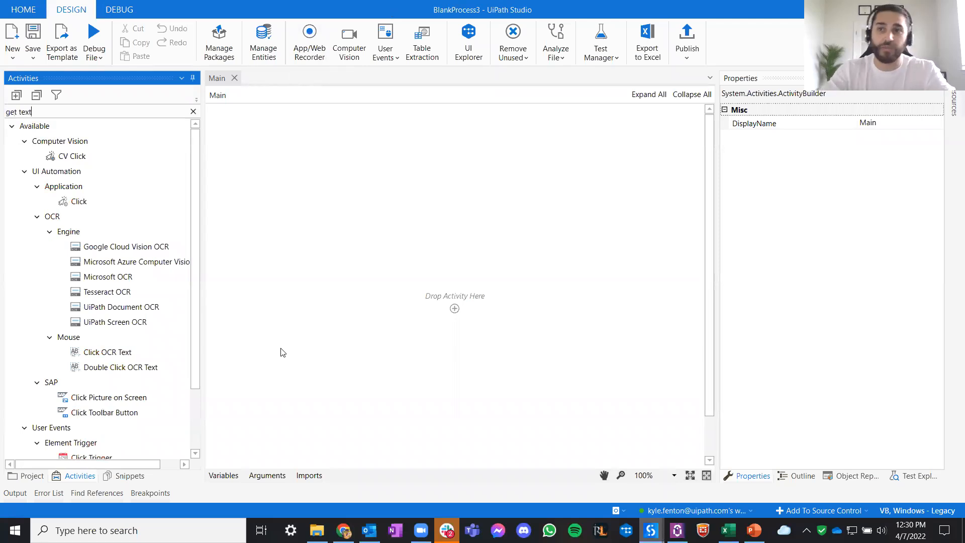
{"action": "key", "text": "ctrl+a"}
{"action": "key", "text": "BackSpace"}
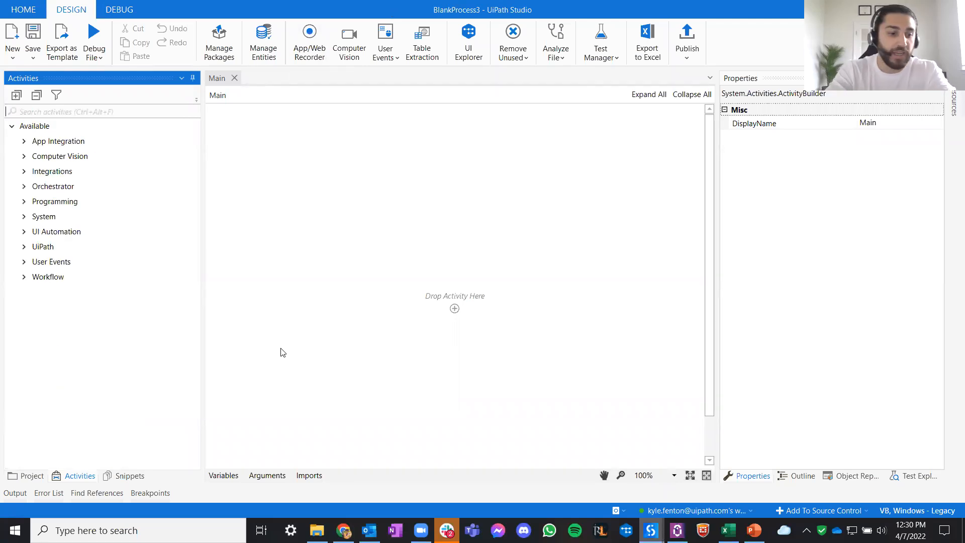
- Search the available activities for "if", "type into" and "excel", and clear the search
{"action": "type", "text": "if"}
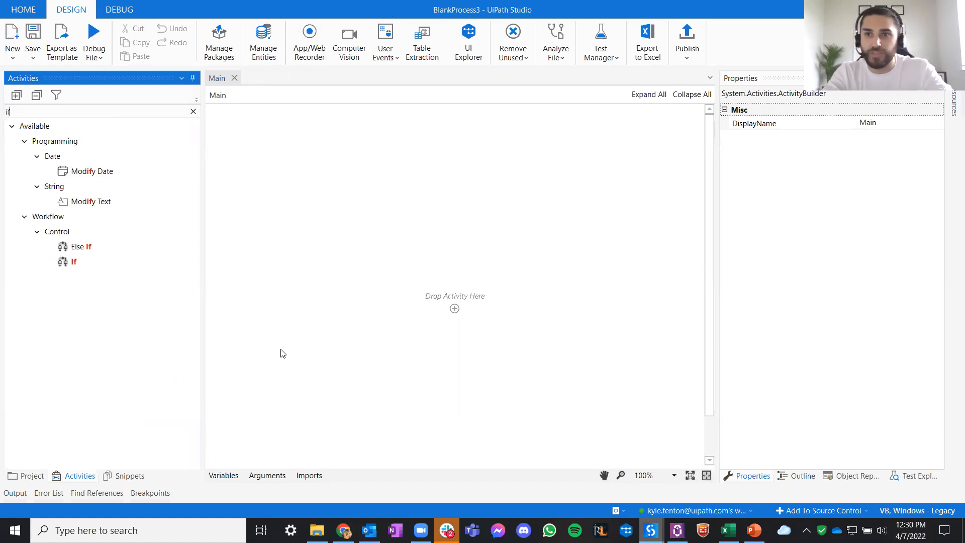
{"action": "key", "text": "ctrl+a"}
{"action": "key", "text": "BackSpace"}
{"action": "type", "text": "type into"}
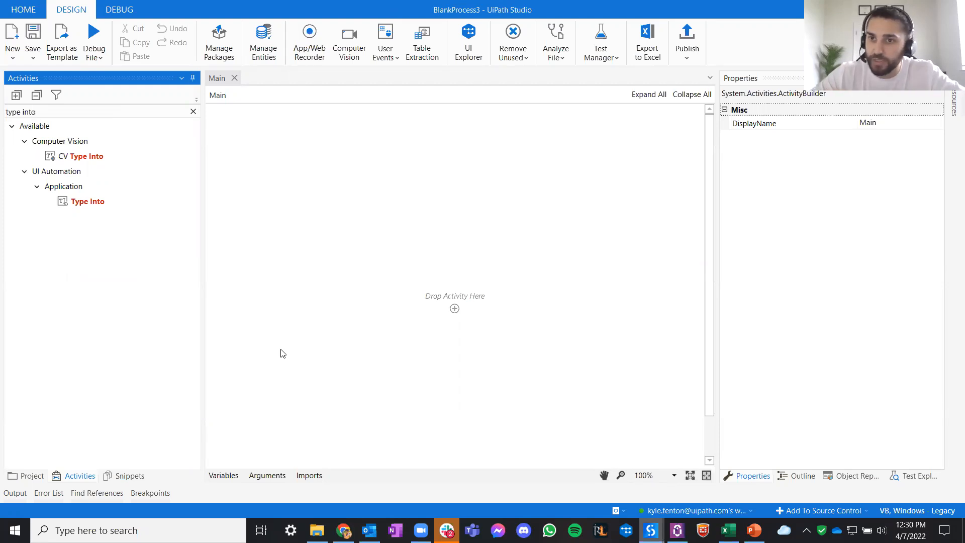
{"action": "key", "text": "ctrl+a"}
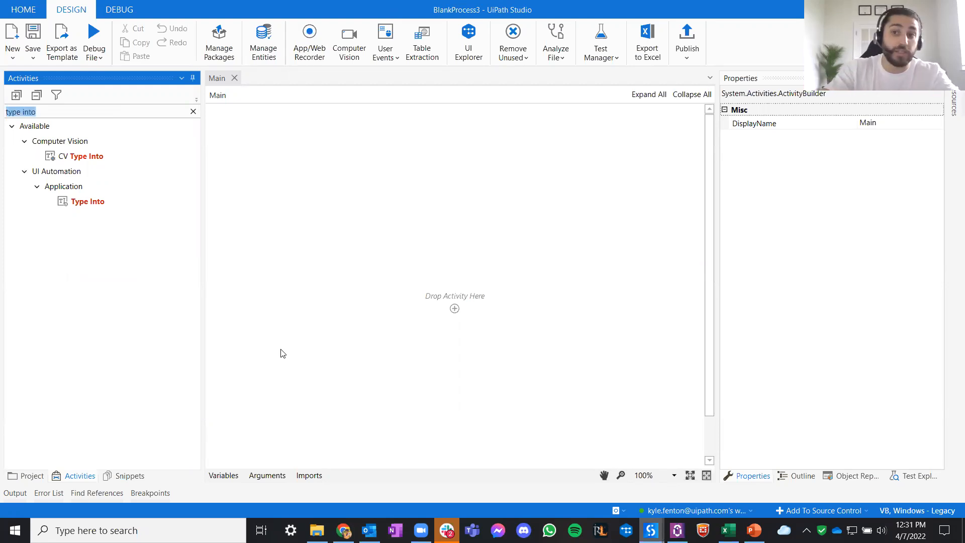
{"action": "key", "text": "BackSpace"}
{"action": "type", "text": "excel"}
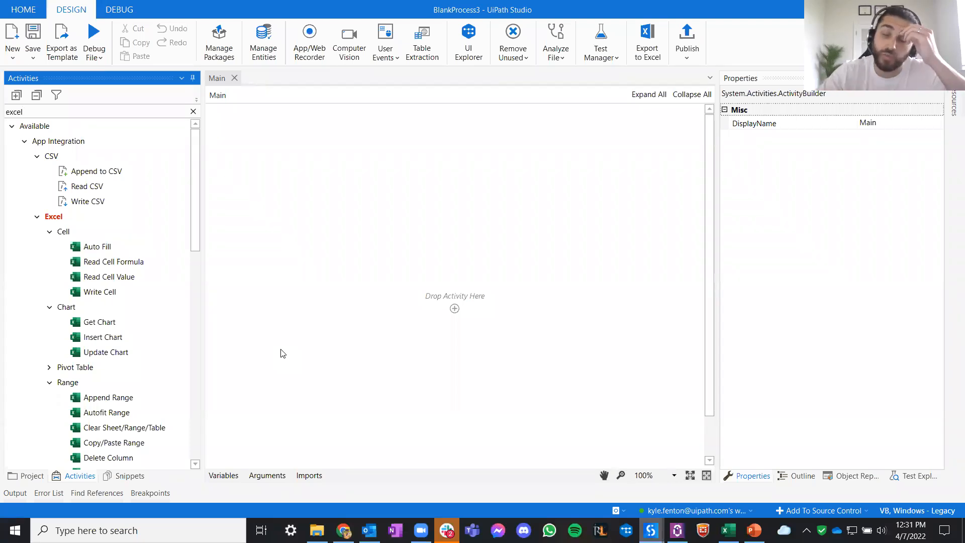
{"action": "left_click", "coordinate": [192, 112]}
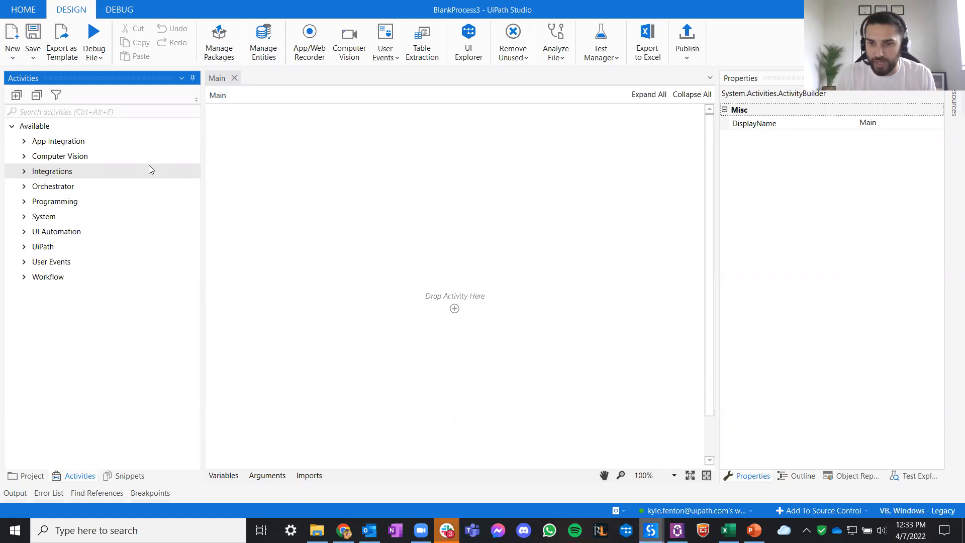
- Add a Use Application/Browser activity to the empty Main workflow and indicate the Whiskey dashboard in Chrome as its target
{"action": "left_click", "coordinate": [132, 114]}
{"action": "type", "text": "use application"}
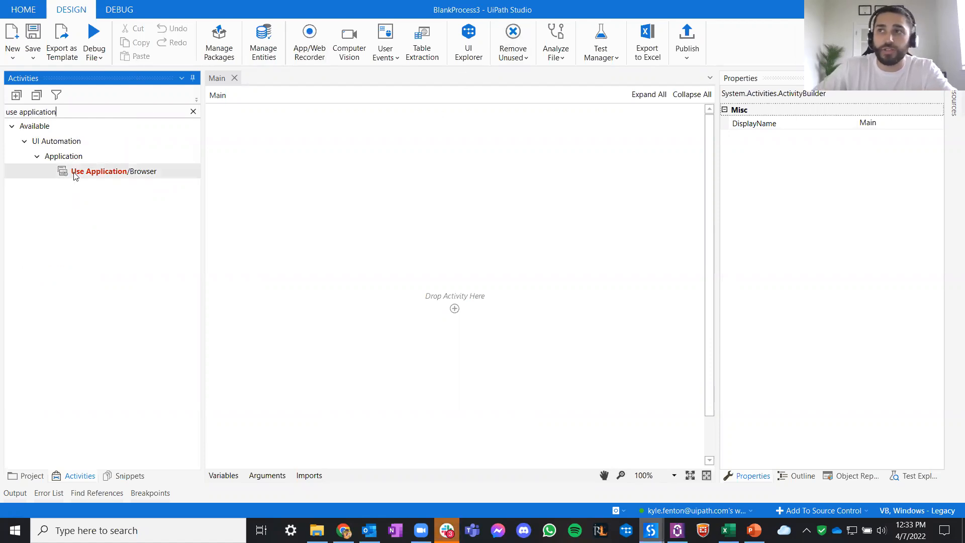
{"action": "left_click_drag", "start_coordinate": [75, 171], "coordinate": [470, 310]}
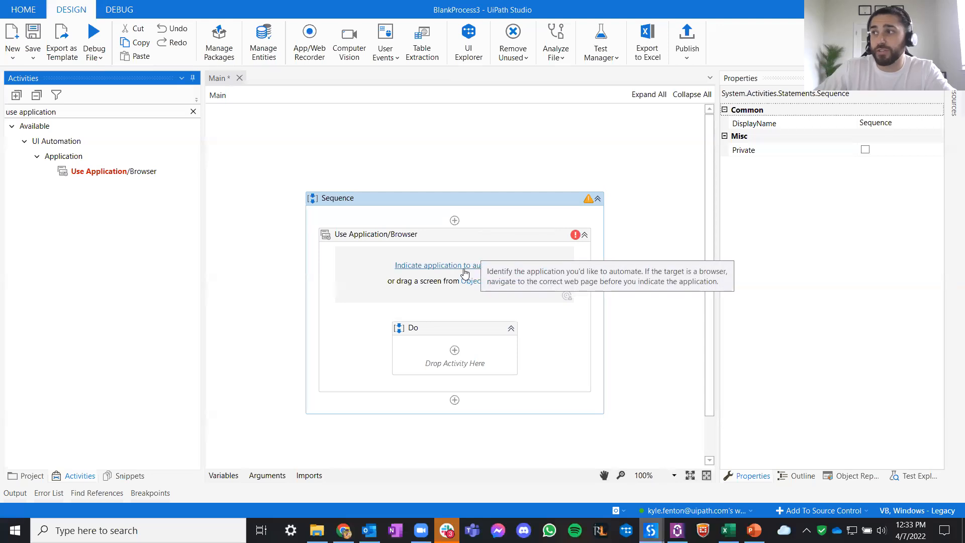
{"action": "left_click", "coordinate": [446, 269]}
{"action": "left_click", "coordinate": [446, 270]}
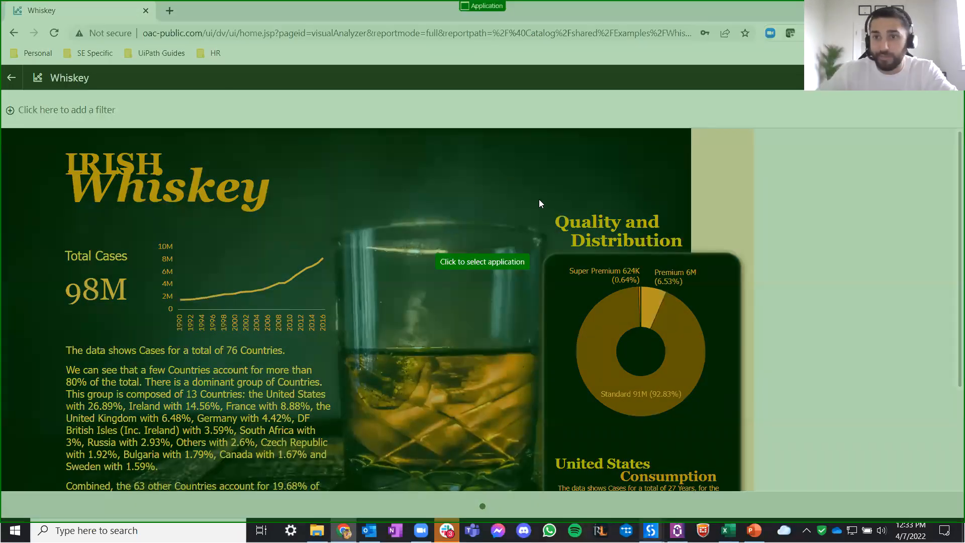
{"action": "left_click", "coordinate": [695, 185]}
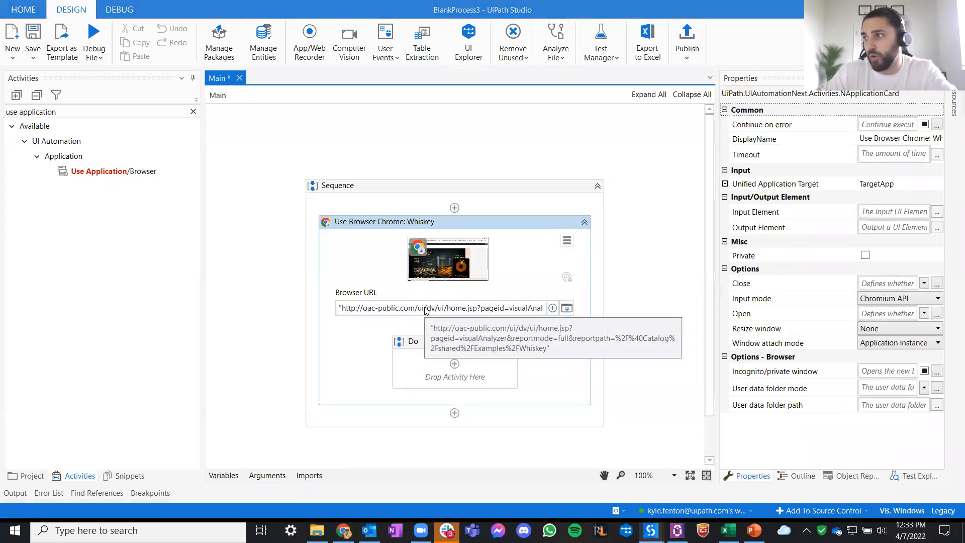
- Examine the browser URL captured in the Use Browser Chrome: Whiskey activity
{"action": "left_click", "coordinate": [424, 310]}
{"action": "left_click_drag", "start_coordinate": [413, 308], "coordinate": [345, 312]}
{"action": "left_click", "coordinate": [345, 312]}
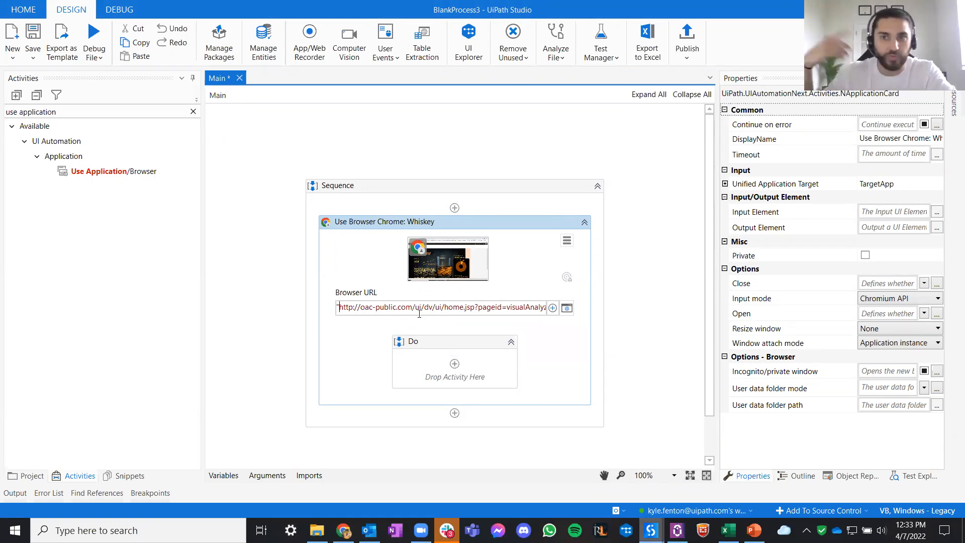
{"action": "left_click", "coordinate": [652, 308]}
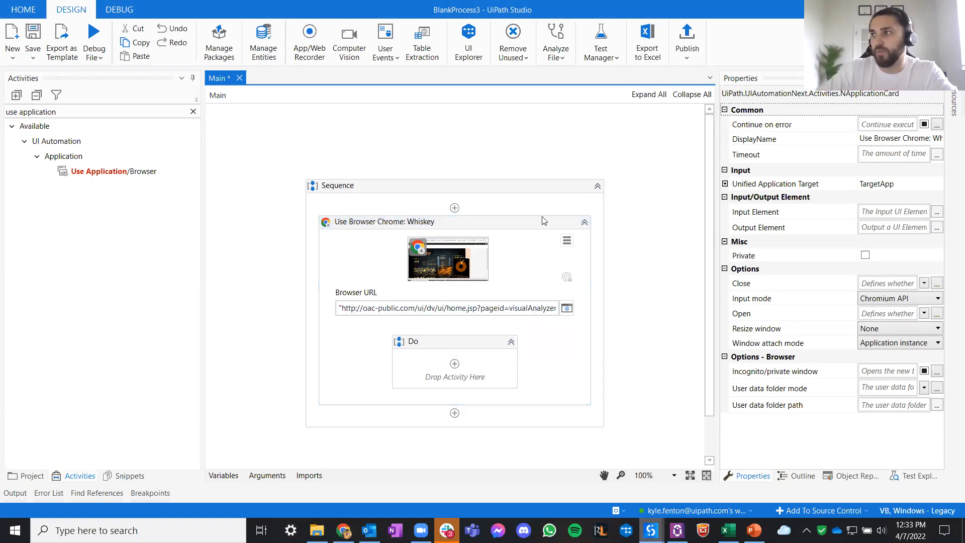
{"action": "left_click", "coordinate": [511, 221]}
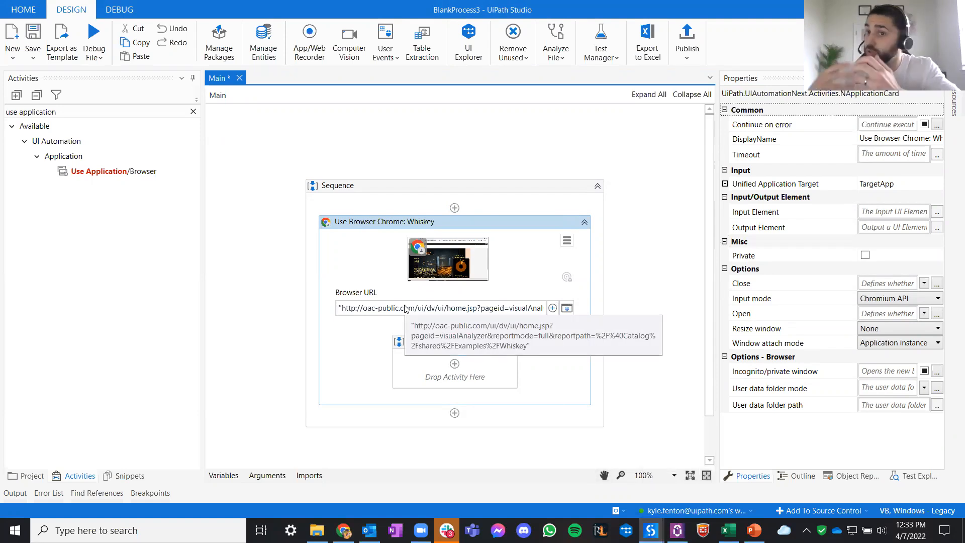
- Find the UI Automation Click activity and add it to the Do container of the Whiskey browser activity
{"action": "left_click", "coordinate": [160, 113]}
{"action": "key", "text": "ctrl+shift+Left"}
{"action": "key", "text": "ctrl+shift+Left"}
{"action": "type", "text": "click"}
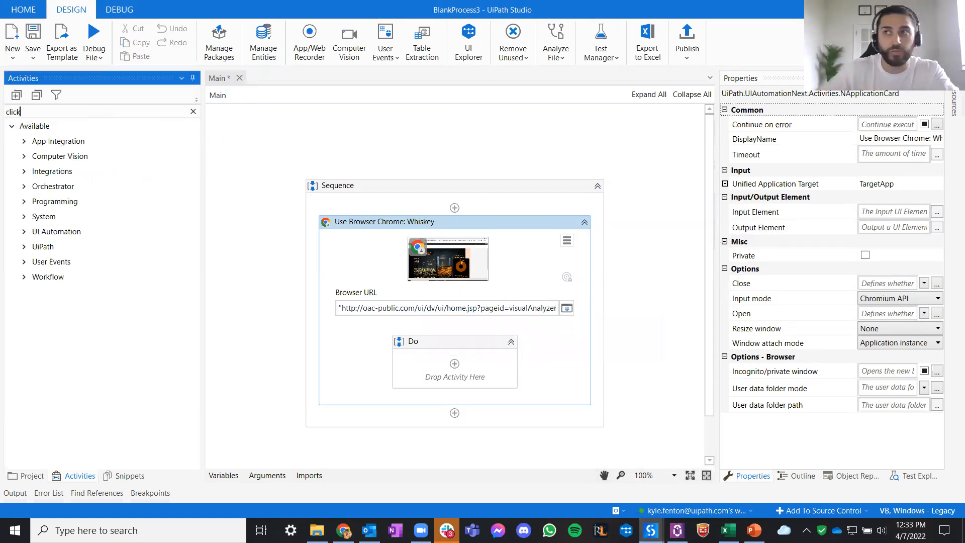
{"action": "left_click_drag", "start_coordinate": [81, 201], "coordinate": [484, 370]}
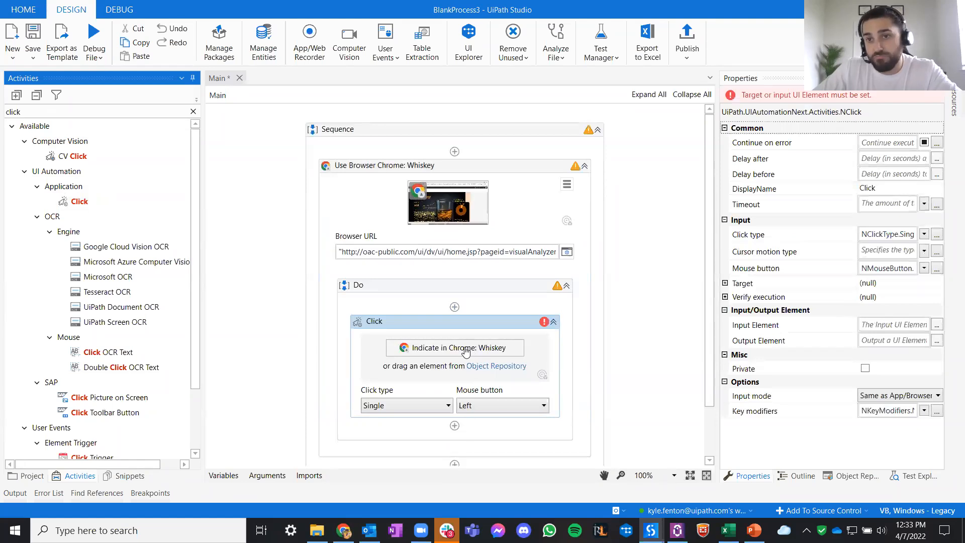
- Indicate the "Click here to add a filter" text on the Whiskey dashboard as the Click activity's target
{"action": "left_click", "coordinate": [465, 350]}
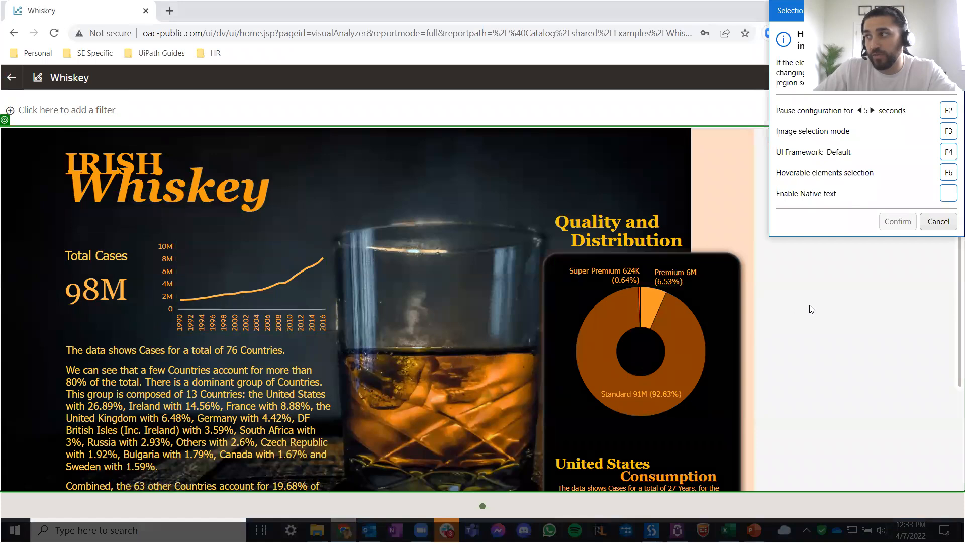
{"action": "left_click", "coordinate": [73, 112]}
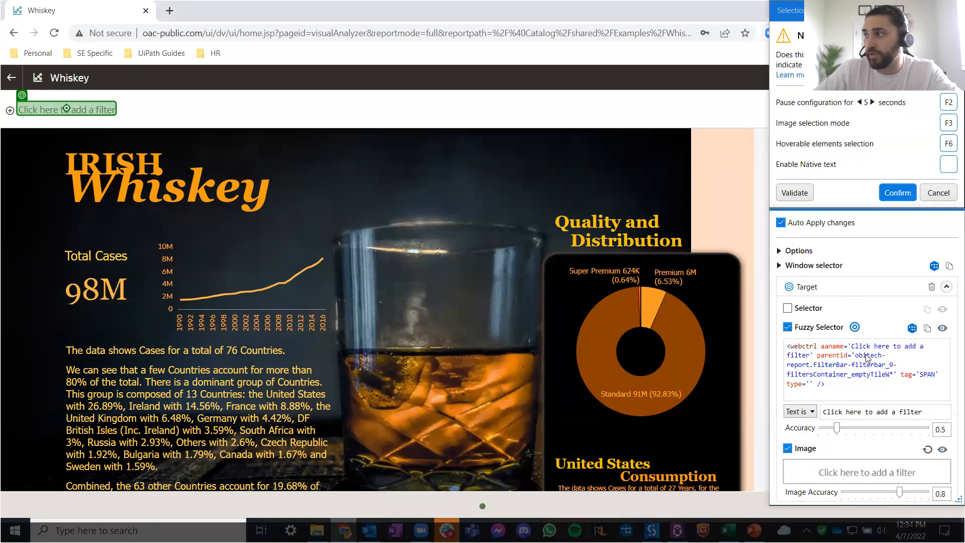
- Try the strict selector and an anchor on the plus icon for the filter text target, and remove both
{"action": "left_click", "coordinate": [788, 308]}
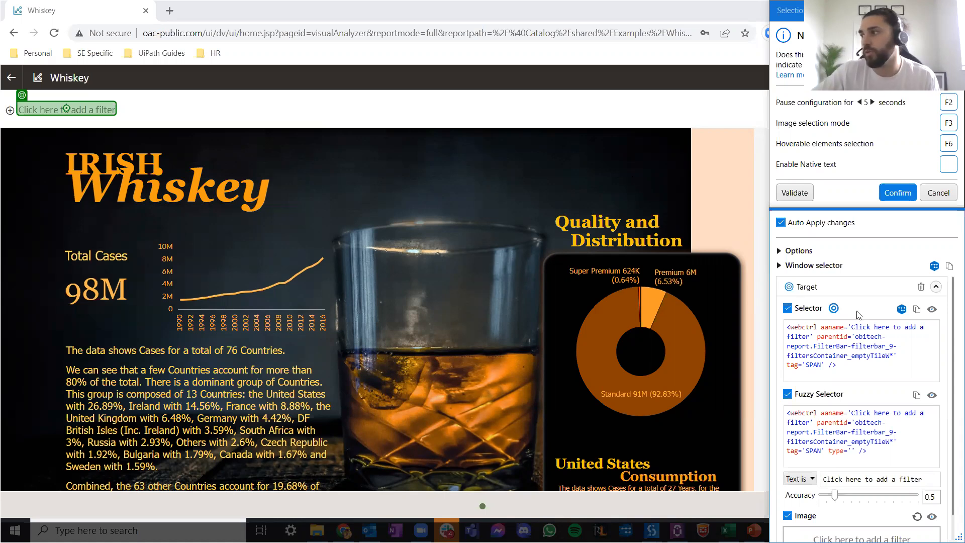
{"action": "left_click", "coordinate": [788, 308]}
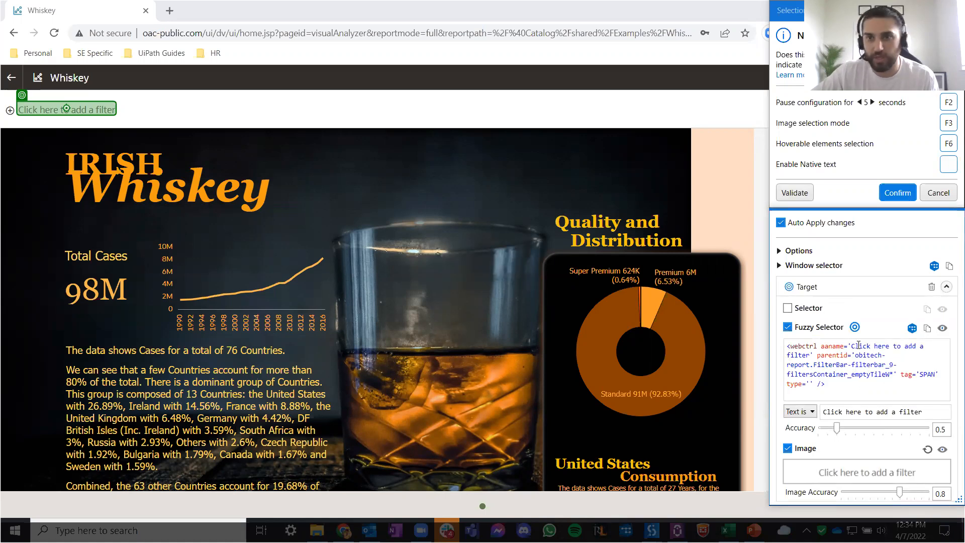
{"action": "left_click", "coordinate": [10, 113]}
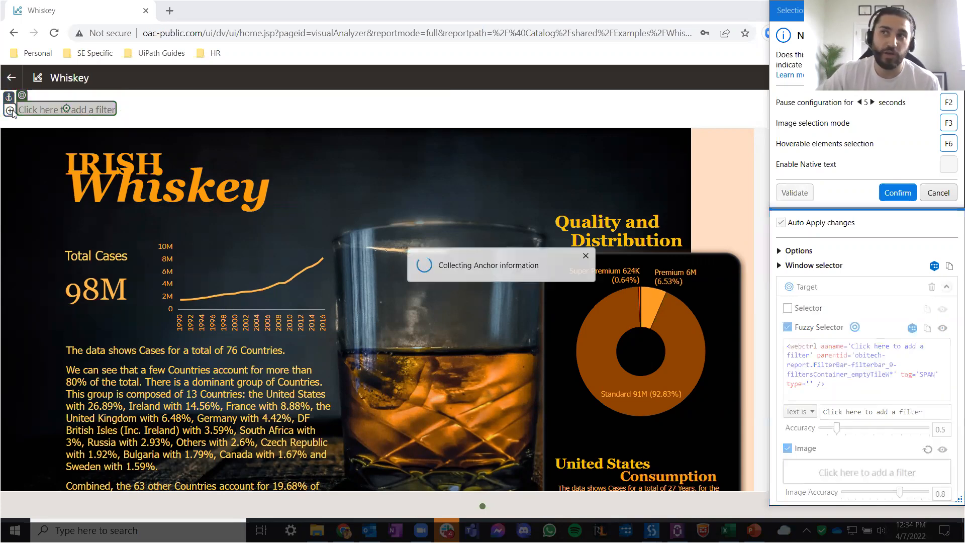
{"action": "mouse_move", "coordinate": [9, 111]}
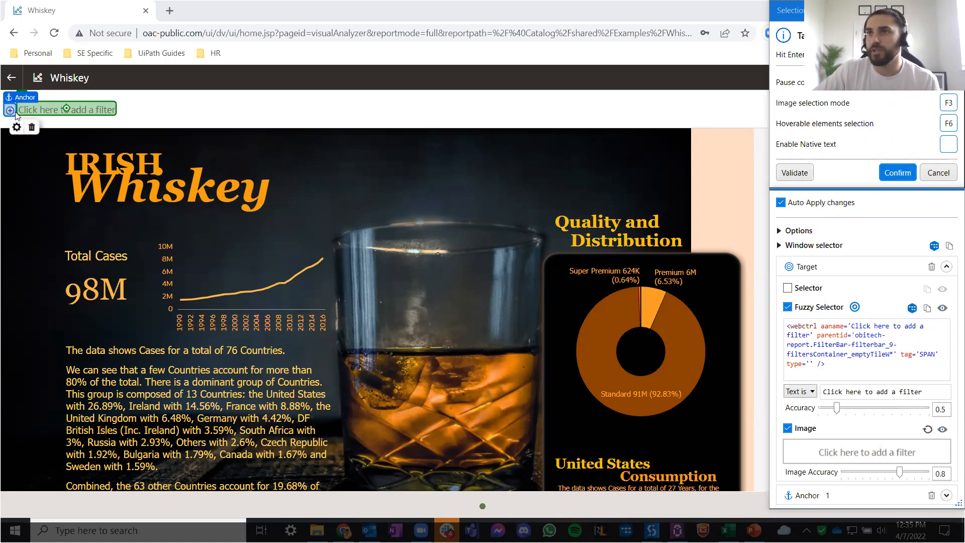
{"action": "left_click", "coordinate": [32, 127]}
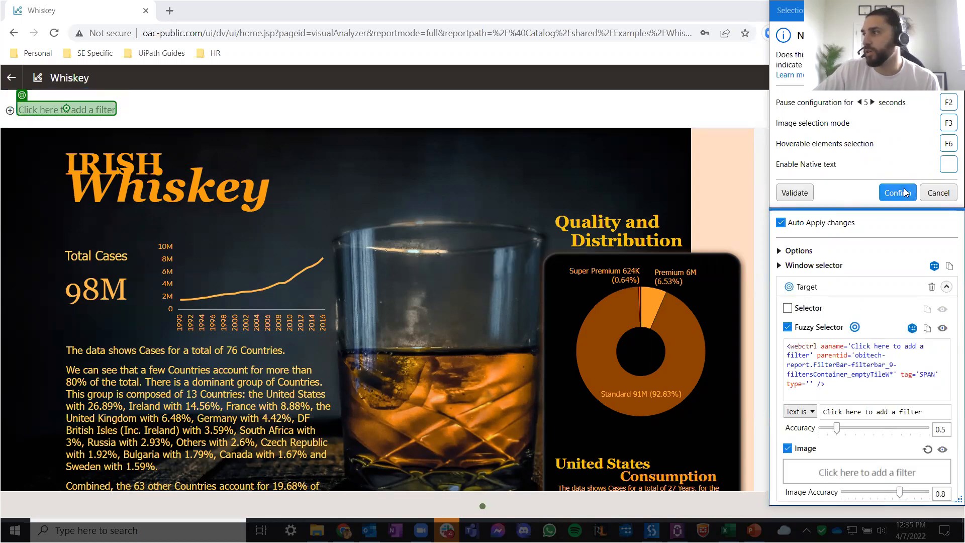
- Confirm the Click activity's filter text target and open the filter field list on the dashboard in Chrome
{"action": "left_click", "coordinate": [897, 193]}
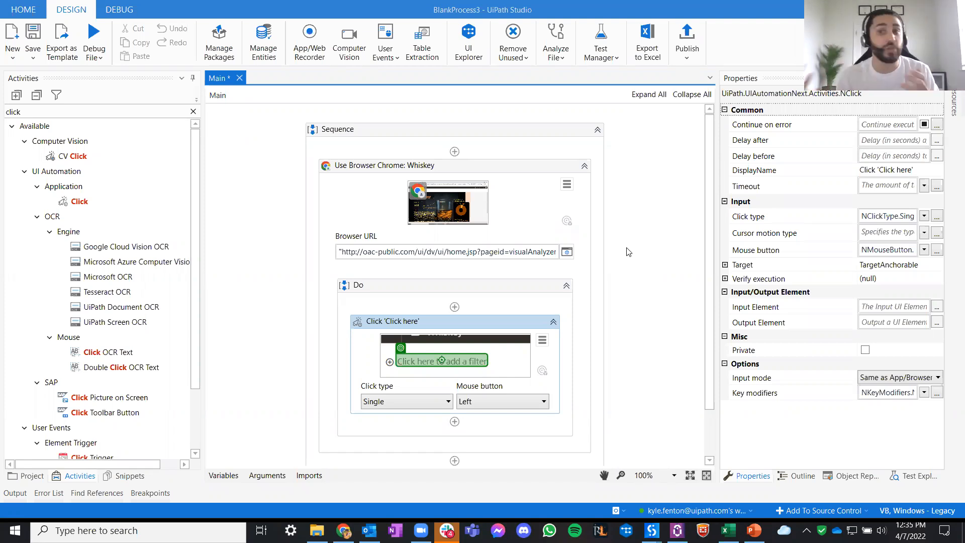
{"action": "scroll", "coordinate": [619, 312], "scroll_direction": "down", "scroll_amount": 2}
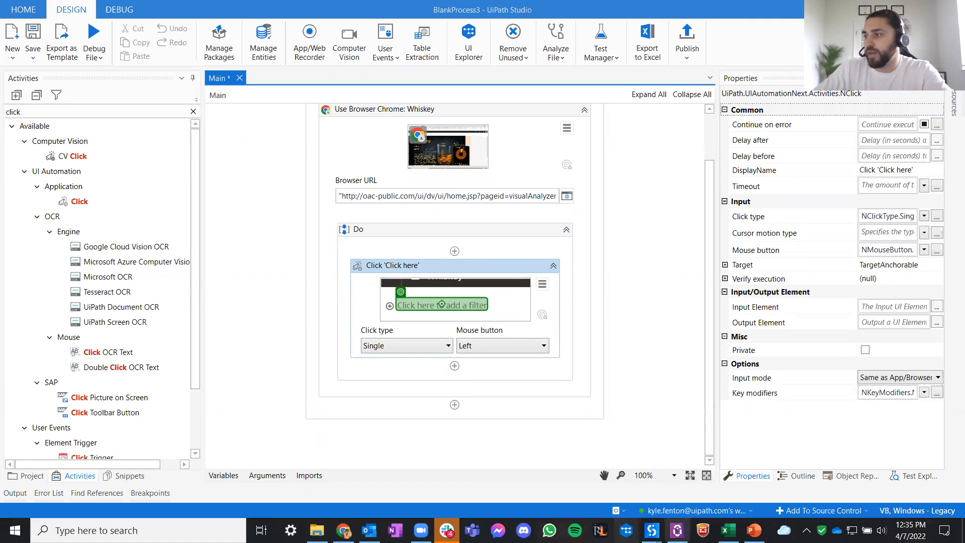
{"action": "left_click", "coordinate": [343, 530]}
{"action": "left_click", "coordinate": [88, 111]}
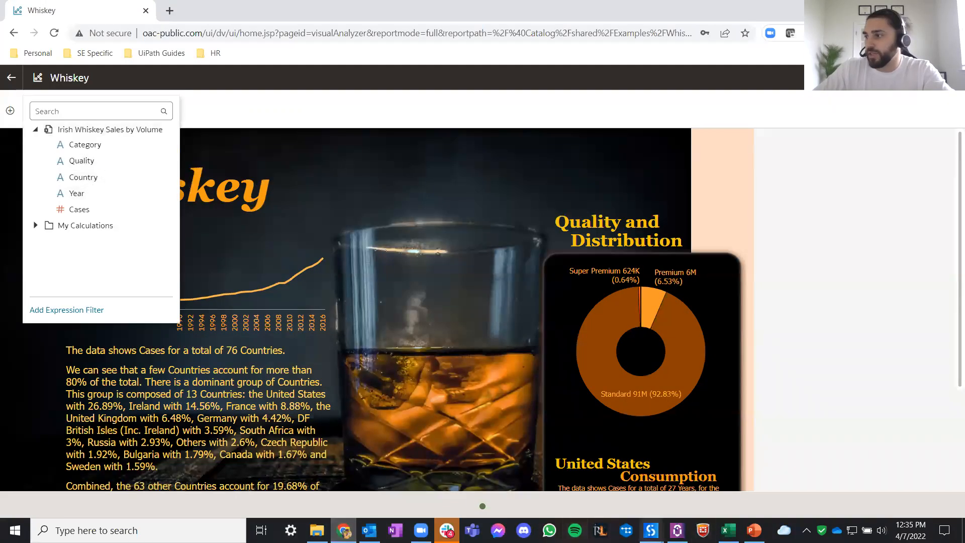
- Duplicate the Click 'Click here' activity in BlankProcess3 and indicate the Country field in the dashboard's filter list as its target
{"action": "mouse_move", "coordinate": [652, 530]}
{"action": "left_click", "coordinate": [770, 478]}
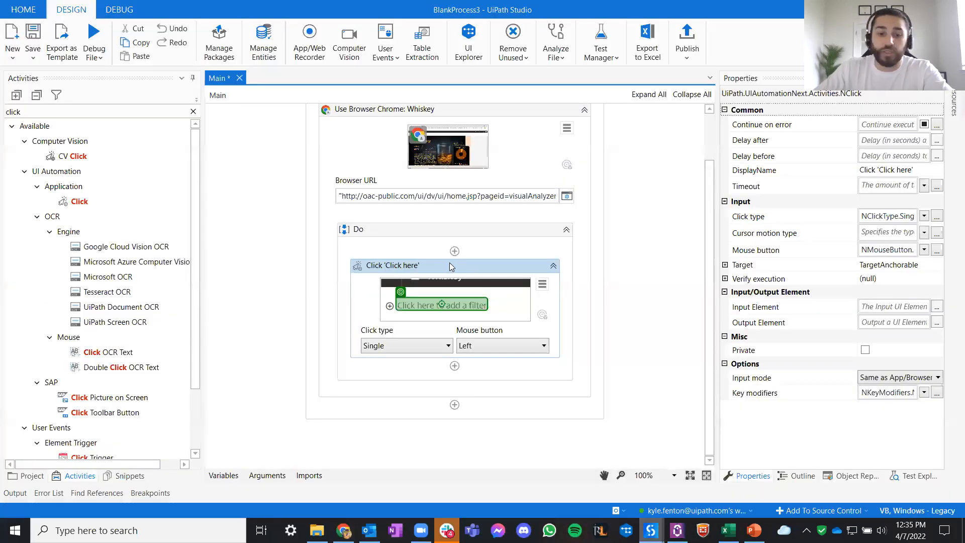
{"action": "key", "text": "ctrl+c"}
{"action": "key", "text": "ctrl+v"}
{"action": "left_click", "coordinate": [549, 368]}
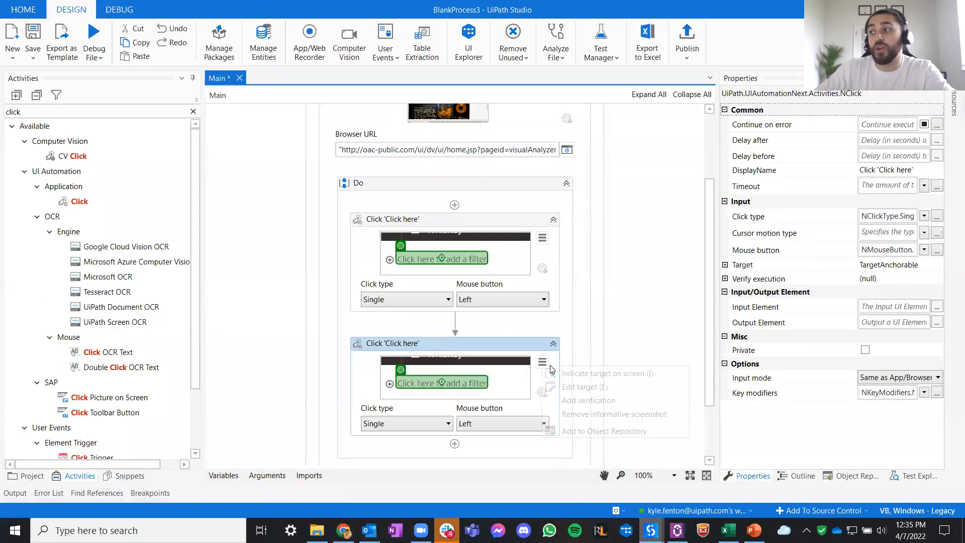
{"action": "left_click", "coordinate": [587, 373]}
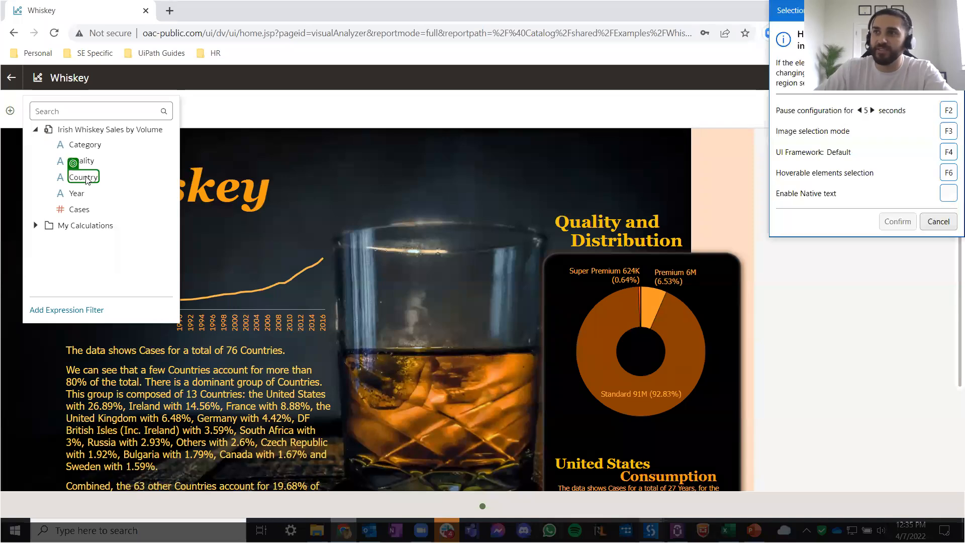
{"action": "left_click", "coordinate": [85, 178]}
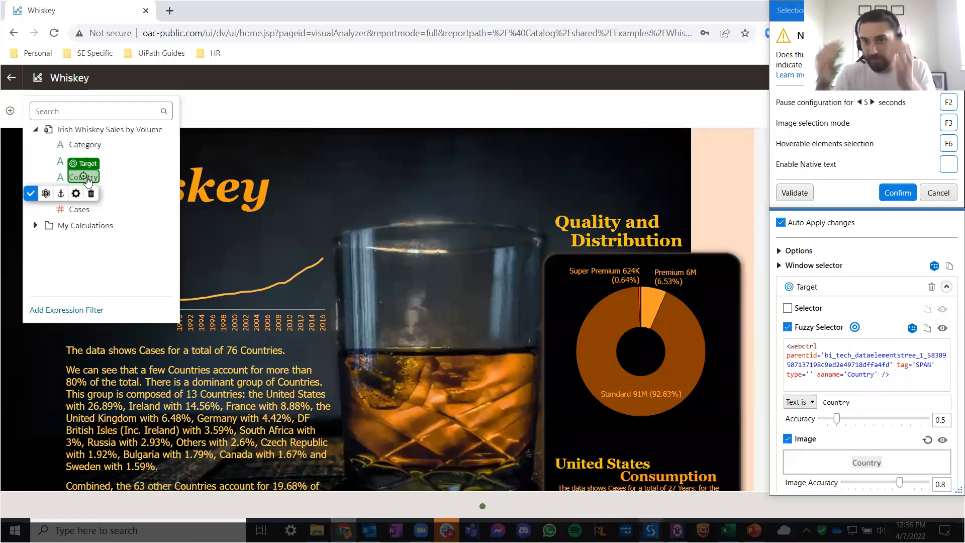
{"action": "left_click", "coordinate": [795, 193]}
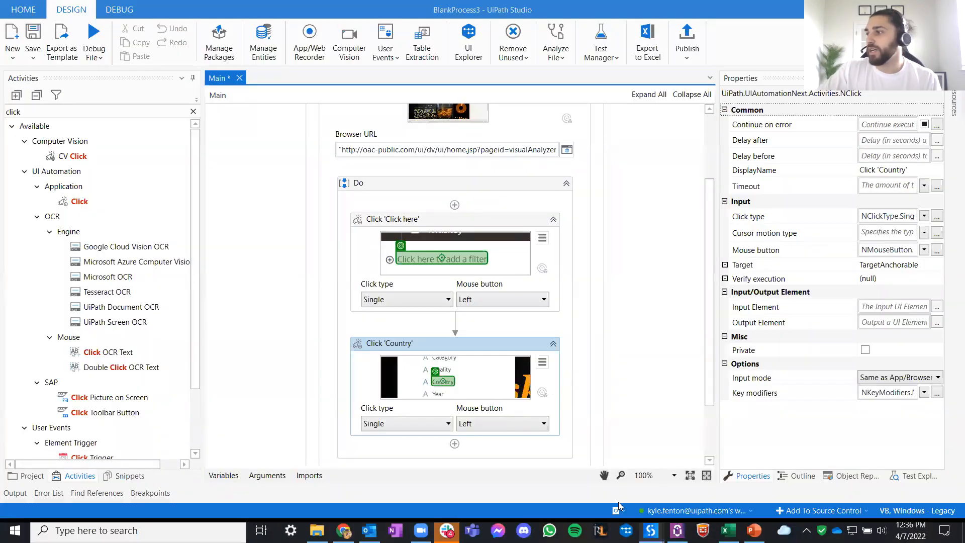
- Switch to the Whiskey dashboard in Chrome and add a Country filter
{"action": "mouse_move", "coordinate": [343, 530]}
{"action": "left_click", "coordinate": [343, 477]}
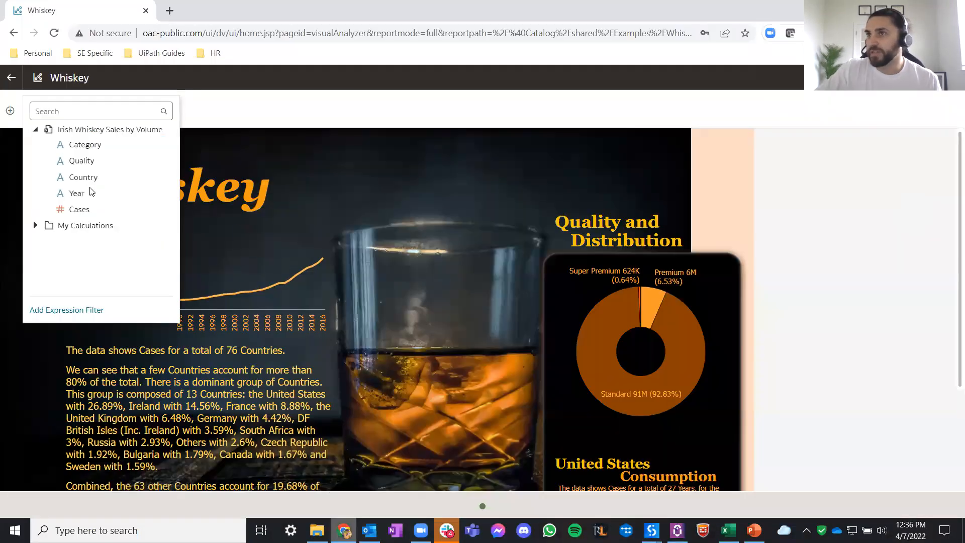
{"action": "left_click", "coordinate": [83, 177]}
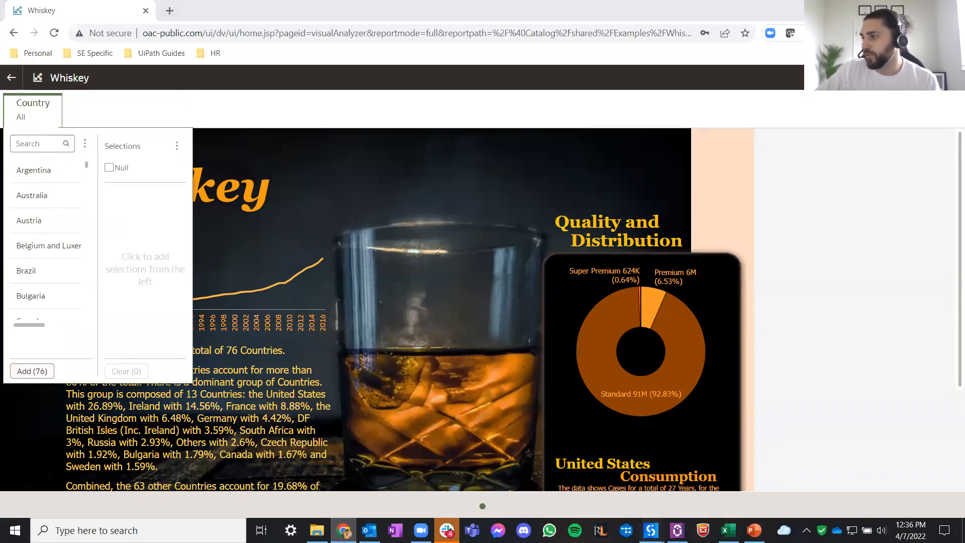
- Duplicate the Click 'Country' activity in BlankProcess3 and indicate Austria in the dashboard's country list as its target
{"action": "mouse_move", "coordinate": [652, 530]}
{"action": "left_click", "coordinate": [786, 457]}
{"action": "key", "text": "ctrl+c"}
{"action": "key", "text": "ctrl+v"}
{"action": "scroll", "coordinate": [563, 297], "scroll_direction": "down", "scroll_amount": 4}
{"action": "left_click", "coordinate": [543, 284]}
{"action": "left_click", "coordinate": [583, 290]}
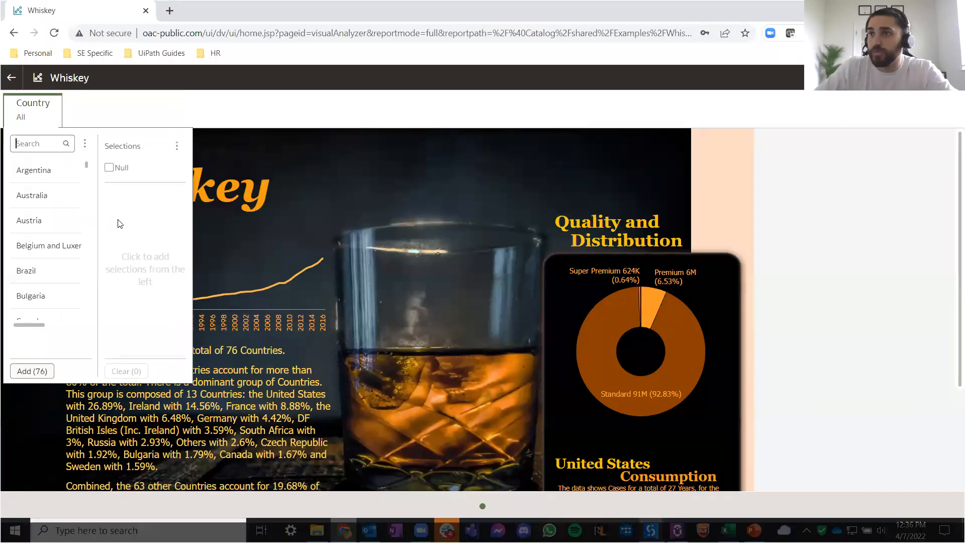
{"action": "left_click", "coordinate": [51, 224]}
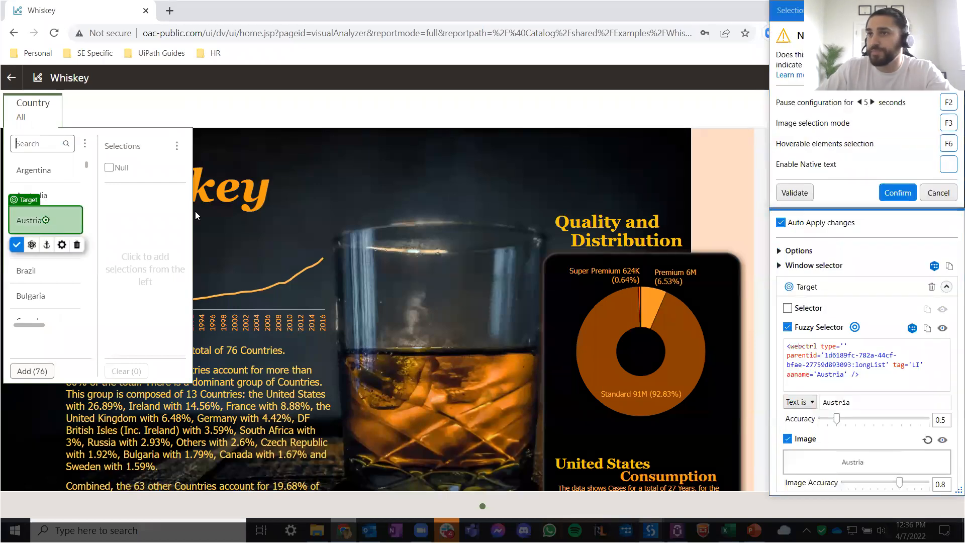
{"action": "left_click", "coordinate": [894, 195]}
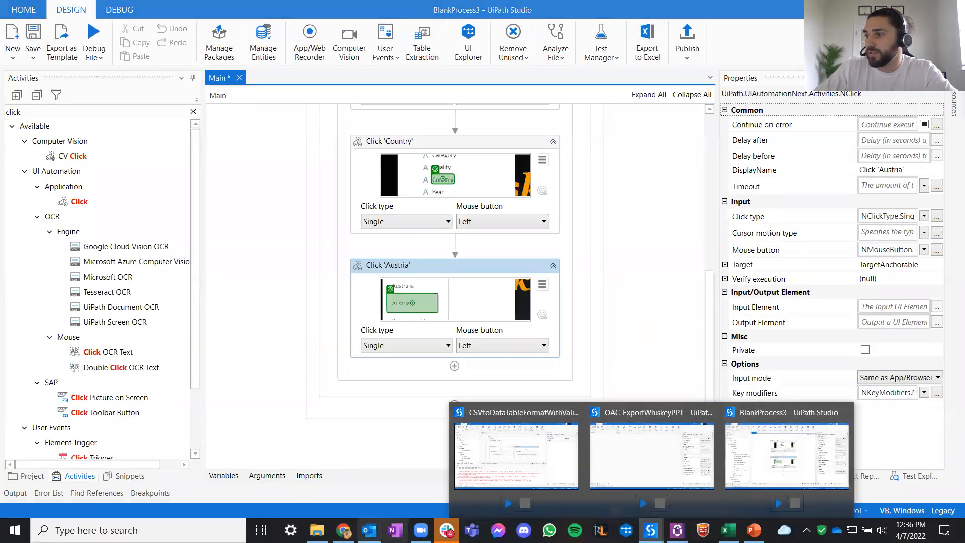
- Select Austria in the dashboard's Country filter in Chrome and return to the BlankProcess3 workflow
{"action": "left_click", "coordinate": [343, 530]}
{"action": "left_click", "coordinate": [40, 224]}
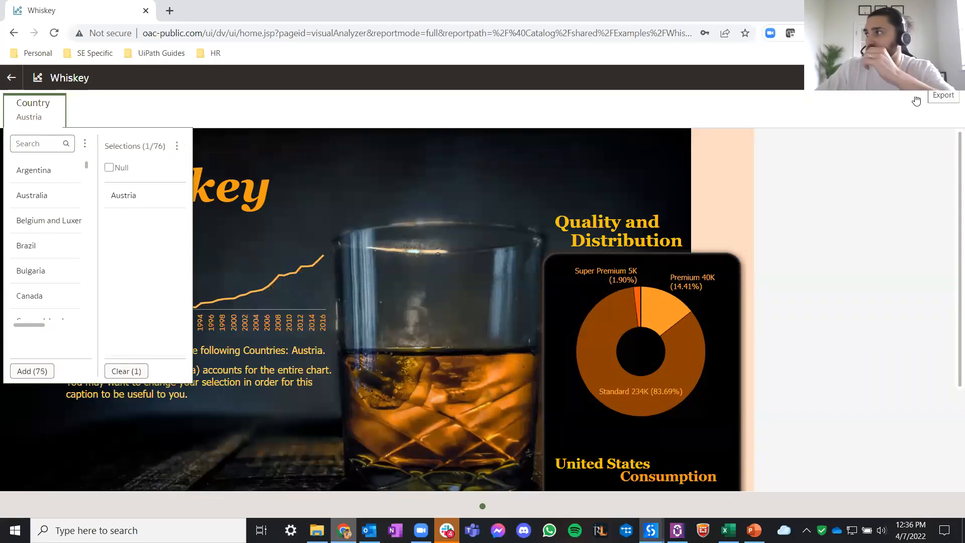
{"action": "mouse_move", "coordinate": [650, 530]}
{"action": "left_click", "coordinate": [765, 461]}
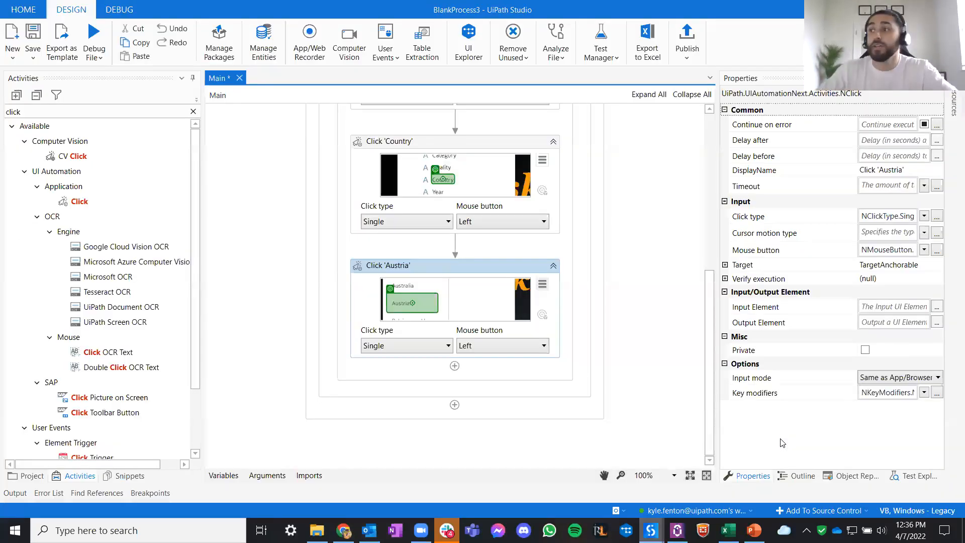
- Duplicate the Click 'Austria' activity and indicate the dashboard's export icon as its target, with the adjacent user icon as anchor
{"action": "key", "text": "ctrl+c"}
{"action": "key", "text": "ctrl+v"}
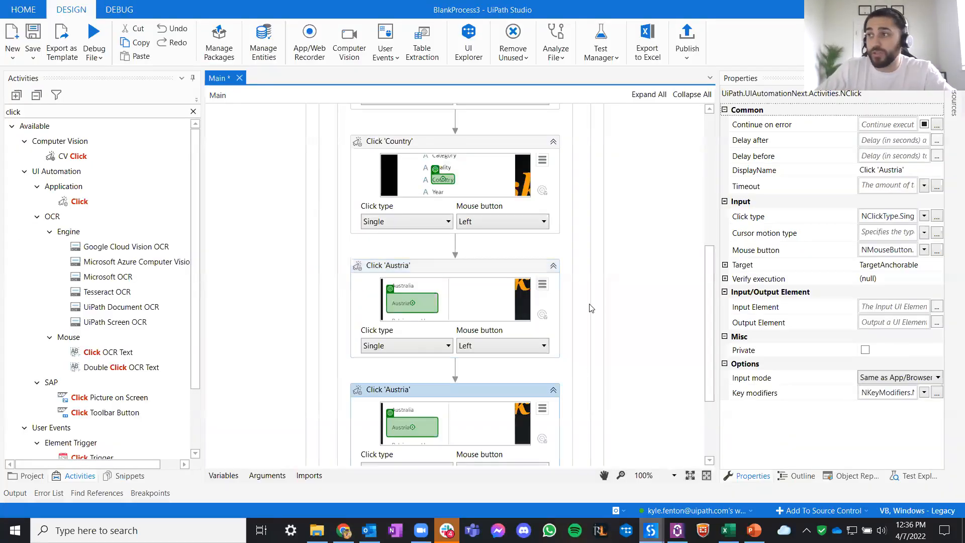
{"action": "scroll", "coordinate": [585, 310], "scroll_direction": "down", "scroll_amount": 2}
{"action": "left_click", "coordinate": [542, 347]}
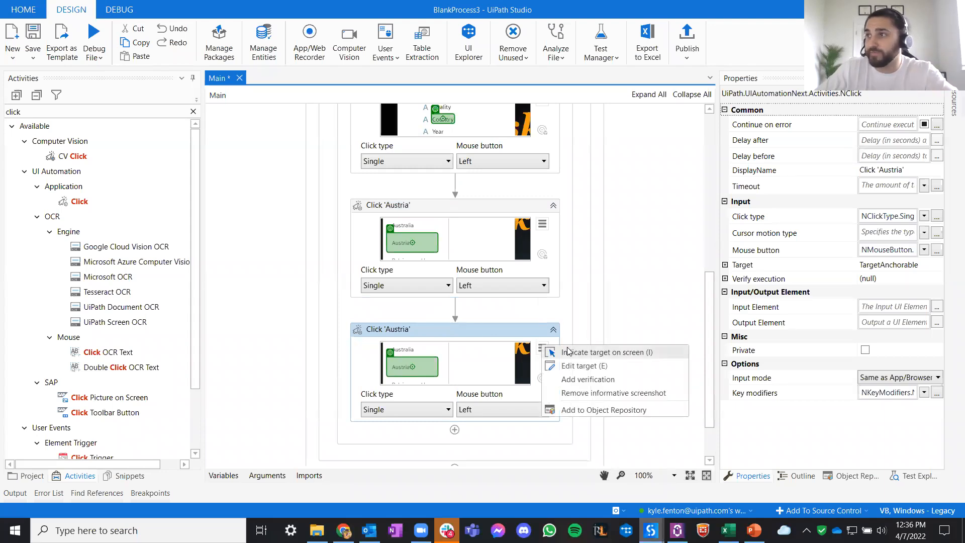
{"action": "left_click", "coordinate": [578, 352]}
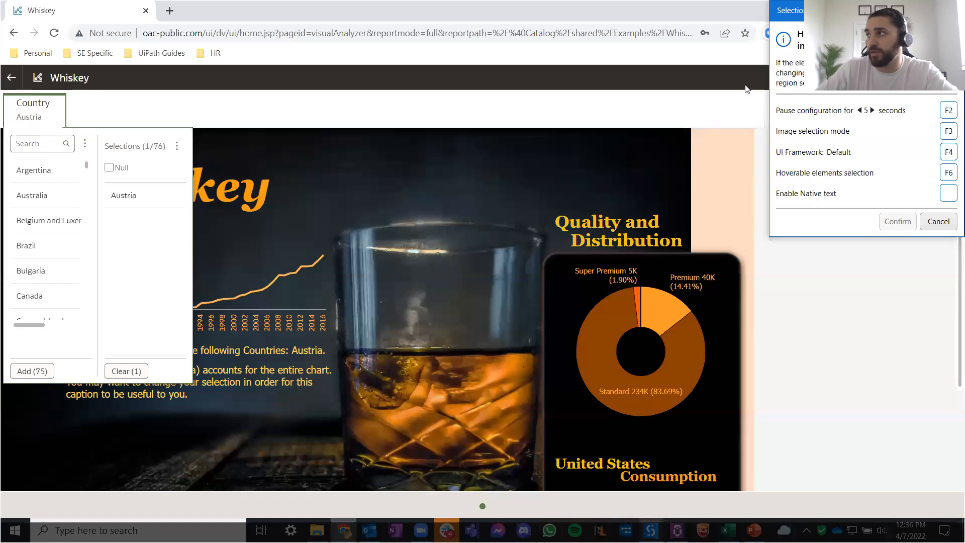
{"action": "left_click_drag", "start_coordinate": [850, 10], "coordinate": [262, 44]}
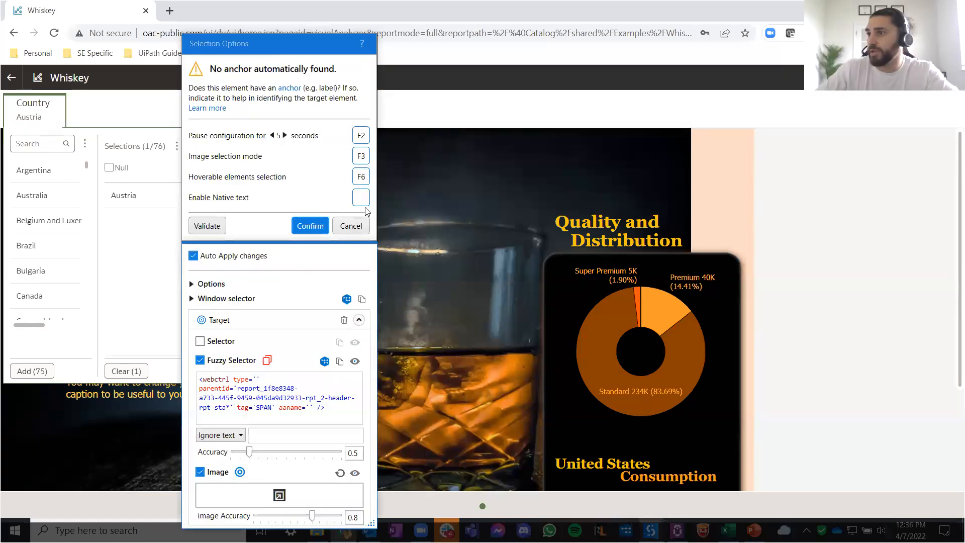
{"action": "left_click", "coordinate": [312, 225]}
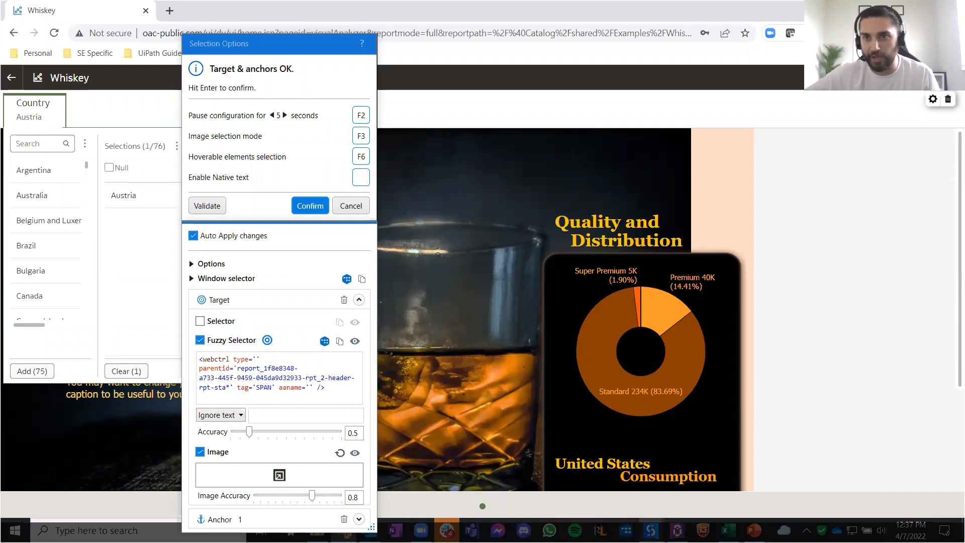
{"action": "left_click", "coordinate": [308, 206]}
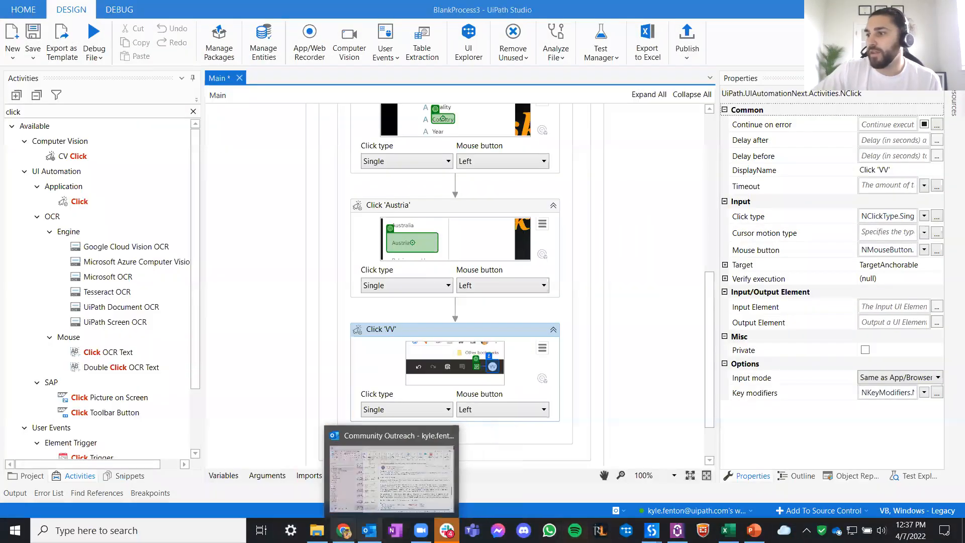
- Clear the Austria selection on the dashboard in Chrome and delete the Country filter
{"action": "left_click", "coordinate": [344, 530]}
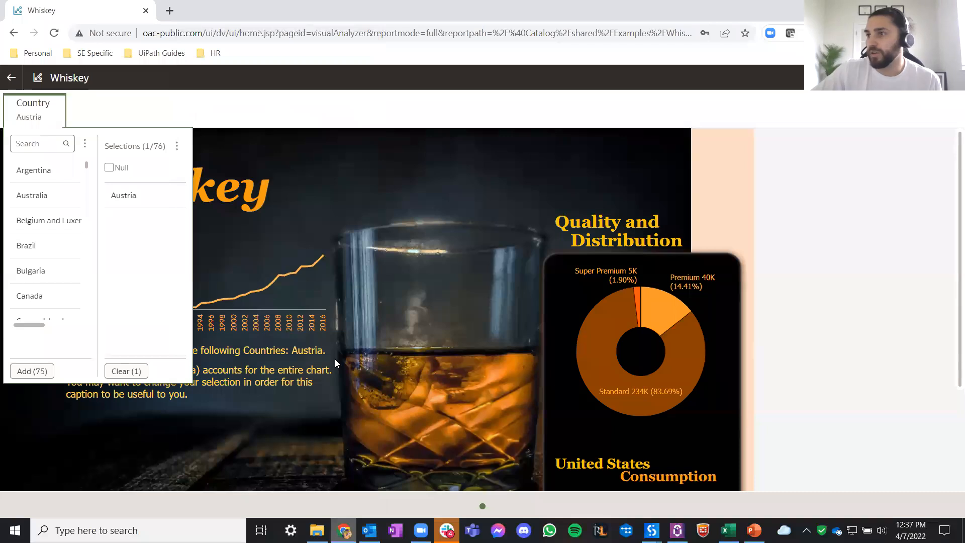
{"action": "left_click", "coordinate": [128, 368]}
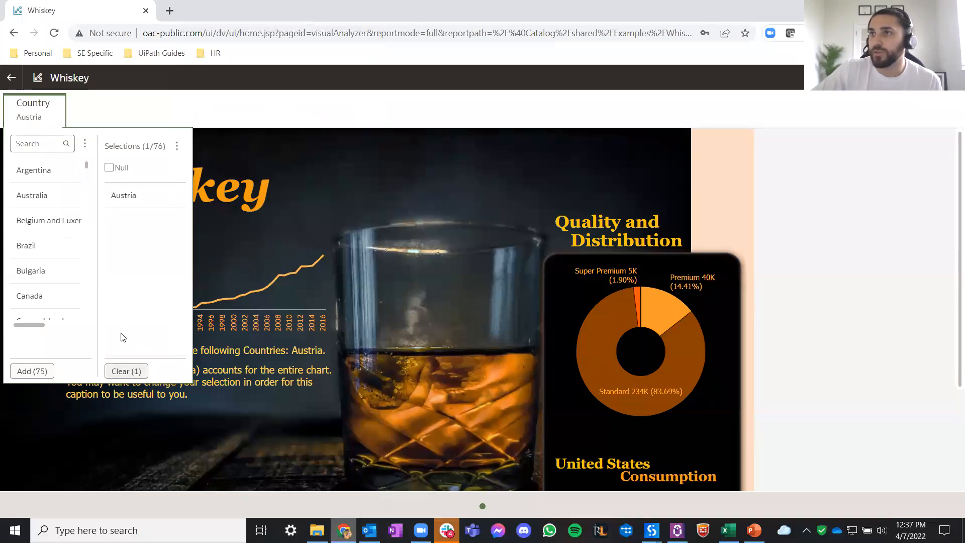
{"action": "left_click", "coordinate": [55, 103]}
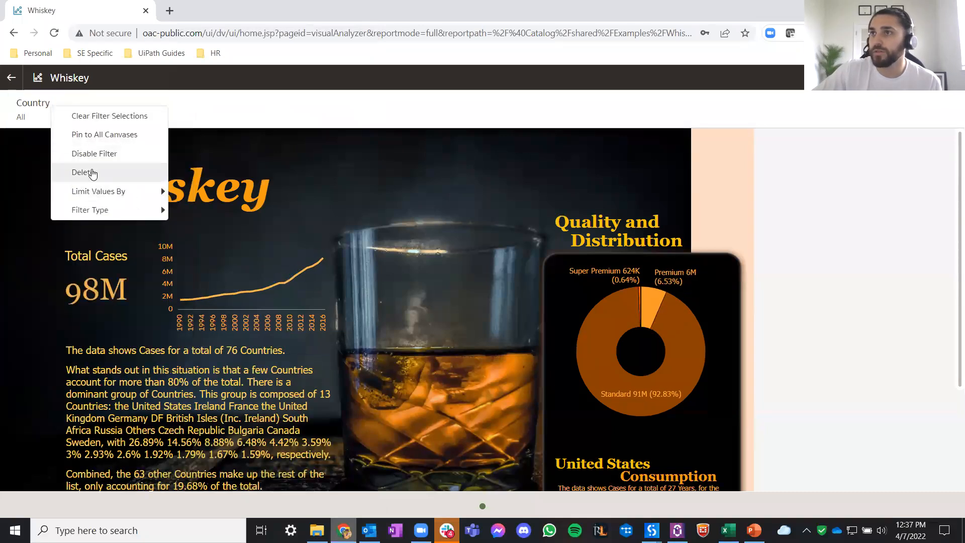
{"action": "left_click", "coordinate": [116, 172]}
- Run the Main workflow file of BlankProcess3 and check the resulting dashboard in Chrome
{"action": "mouse_move", "coordinate": [651, 530]}
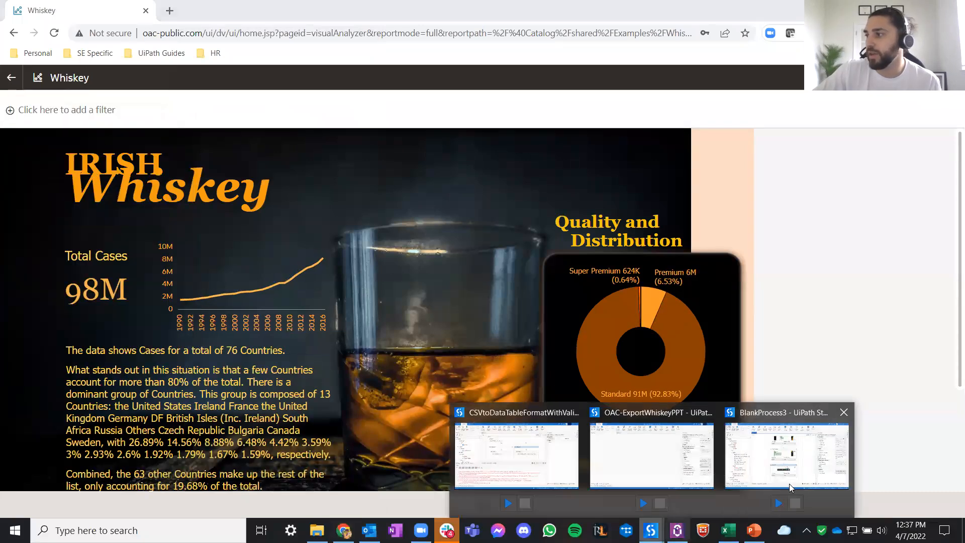
{"action": "left_click", "coordinate": [789, 483]}
{"action": "left_click", "coordinate": [94, 57]}
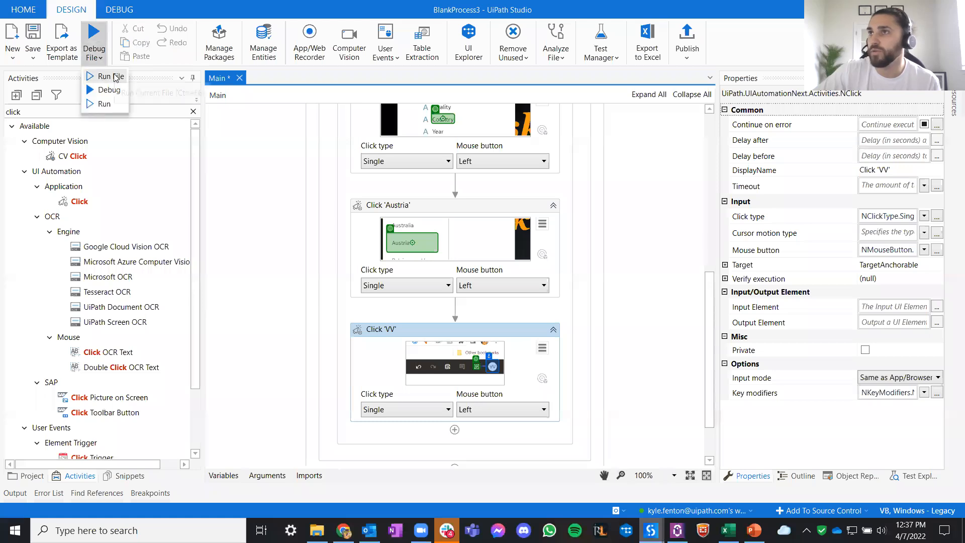
{"action": "left_click", "coordinate": [111, 76]}
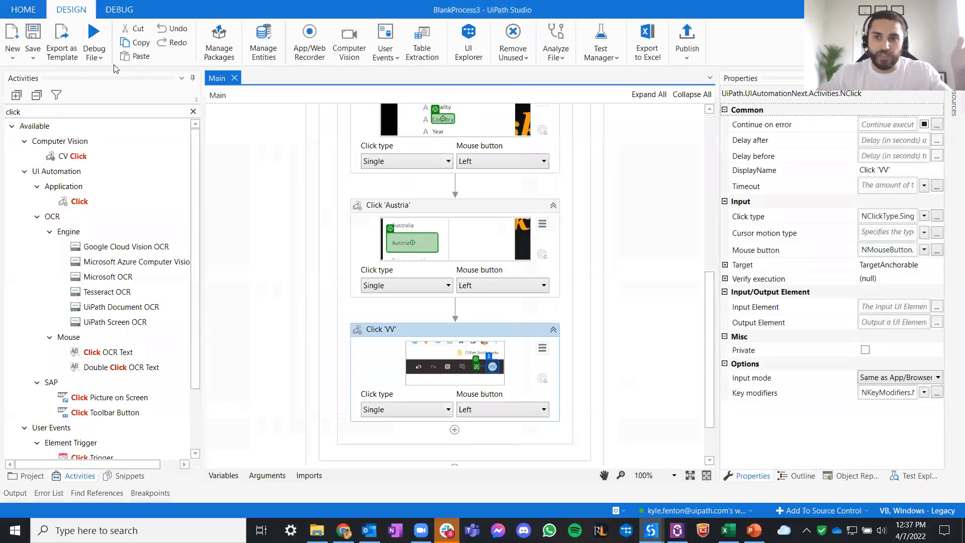
{"action": "left_click", "coordinate": [343, 531]}
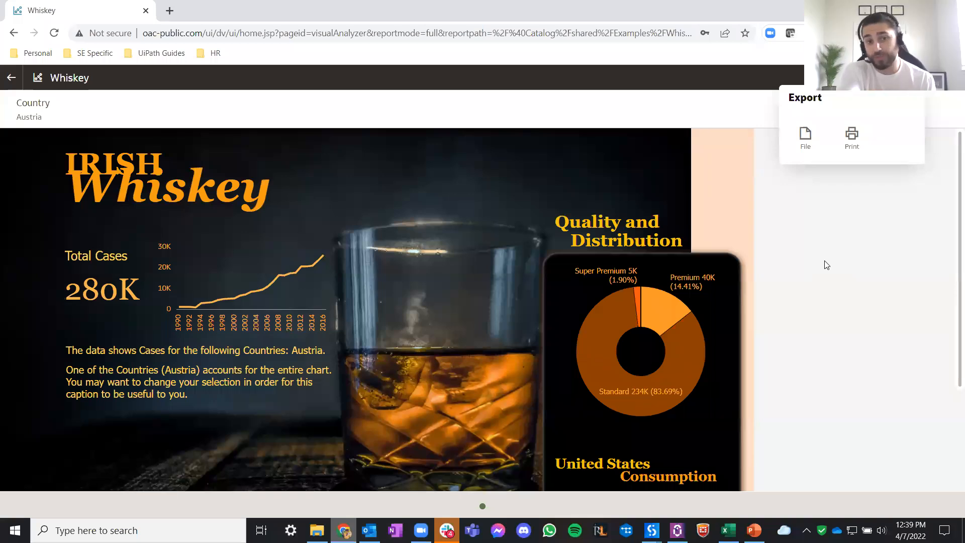
- Dismiss the dashboard's export options, return to the BlankProcess3 workflow and insert a Try Catch activity between Click 'Austria' and Click 'VV'
{"action": "left_click", "coordinate": [827, 265]}
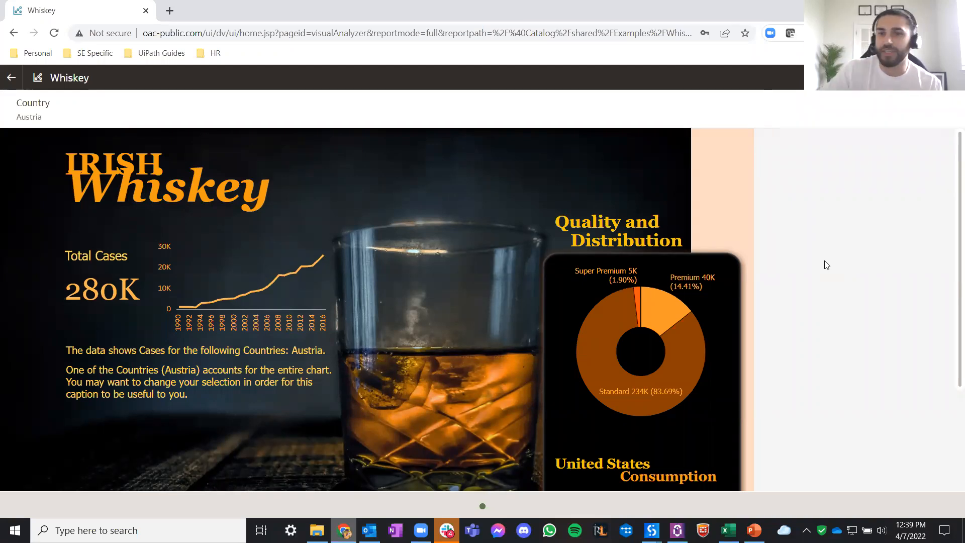
{"action": "mouse_move", "coordinate": [652, 530]}
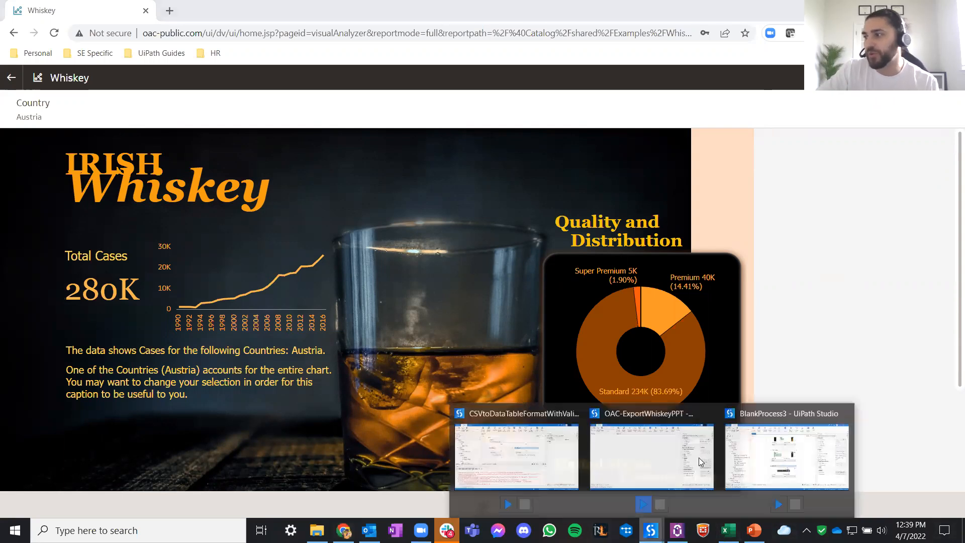
{"action": "left_click", "coordinate": [787, 455]}
{"action": "left_click", "coordinate": [129, 113]}
{"action": "key", "text": "ctrl+a"}
{"action": "type", "text": "state"}
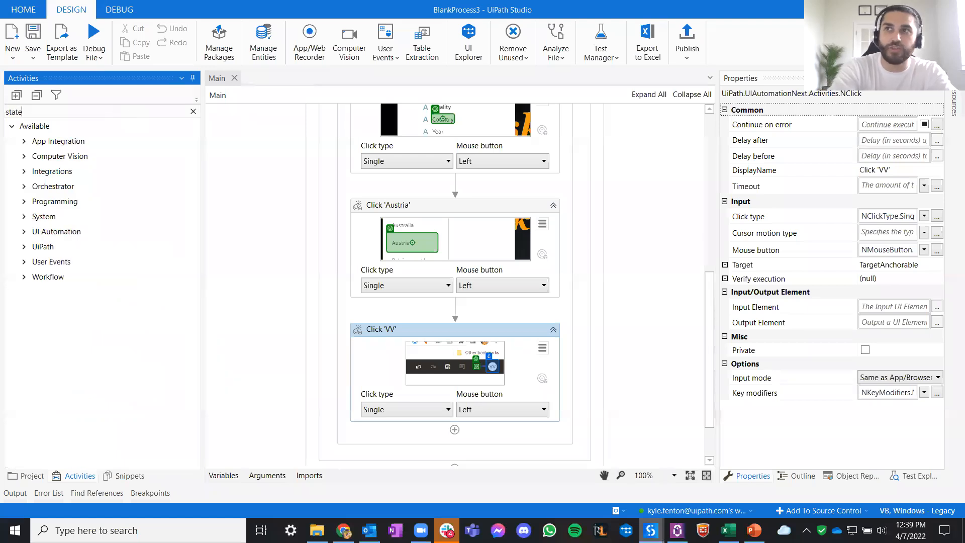
{"action": "key", "text": "ctrl+a"}
{"action": "type", "text": "try ca"}
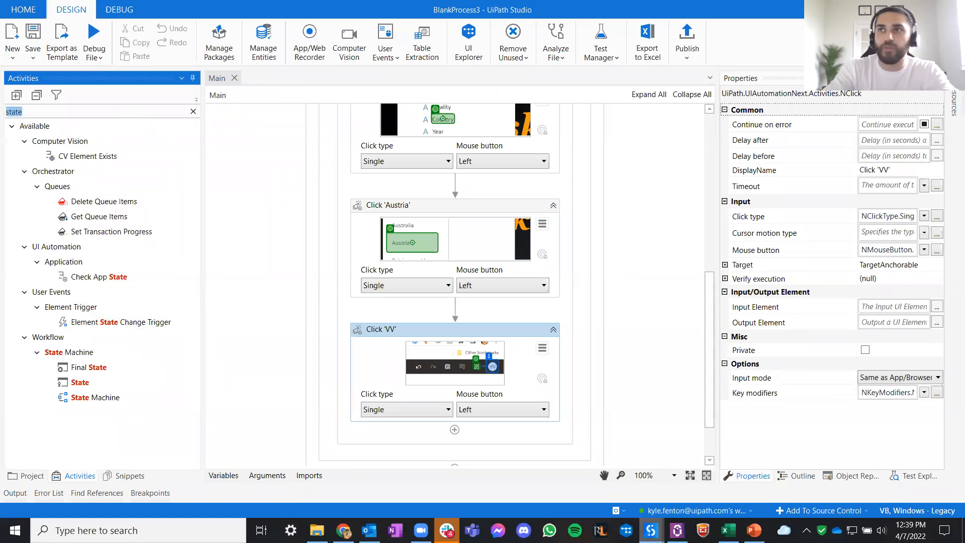
{"action": "type", "text": "tch"}
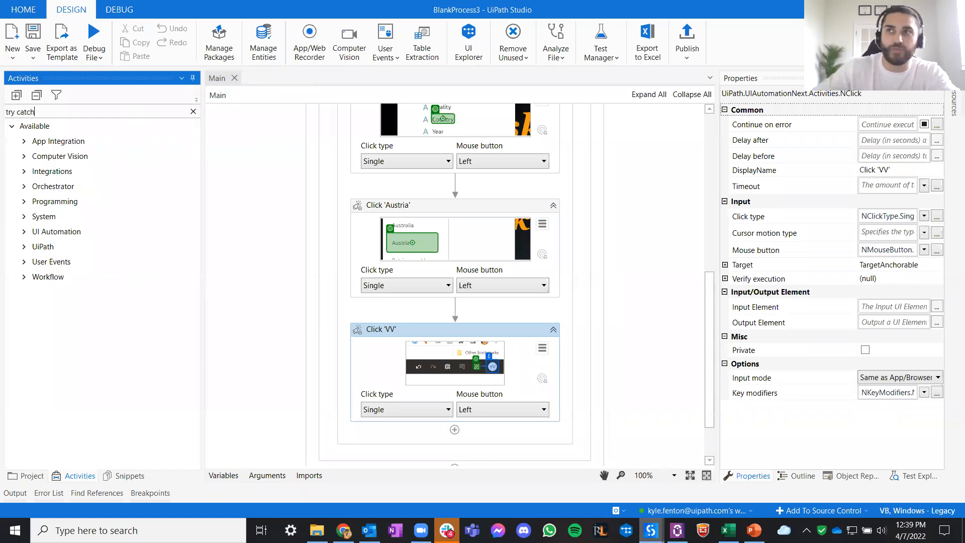
{"action": "left_click_drag", "start_coordinate": [86, 171], "coordinate": [490, 324]}
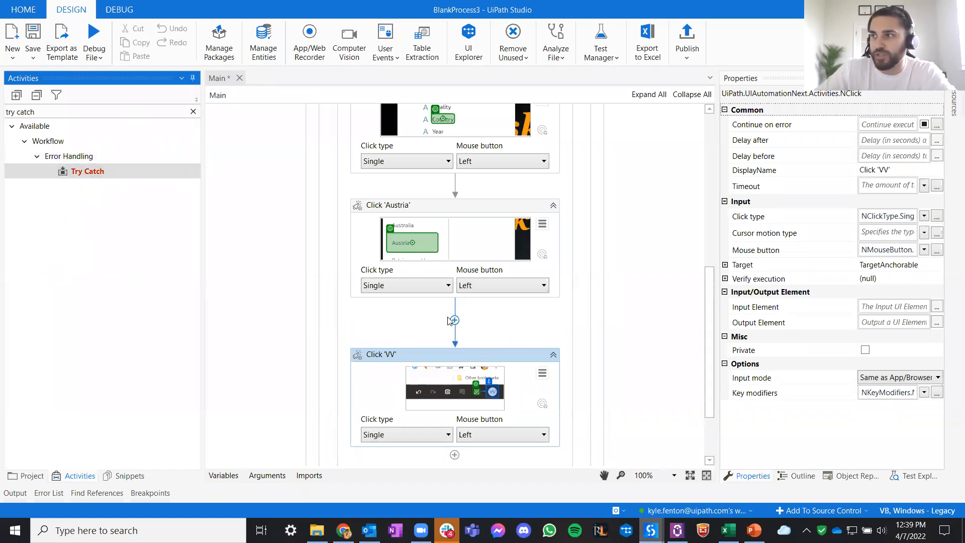
{"action": "left_click", "coordinate": [372, 313]}
{"action": "left_click", "coordinate": [420, 312]}
{"action": "left_click", "coordinate": [426, 385]}
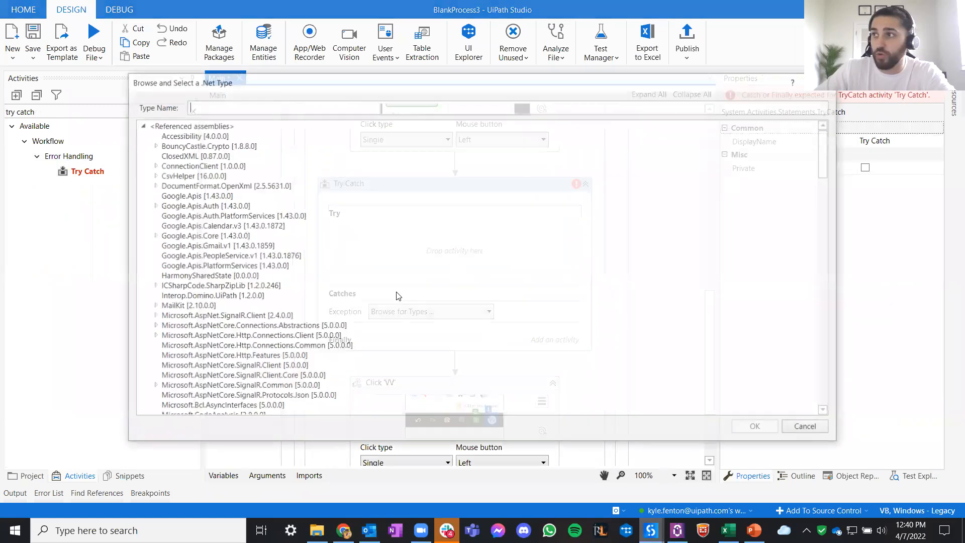
{"action": "scroll", "coordinate": [682, 238], "scroll_direction": "down", "scroll_amount": 8}
{"action": "left_click_drag", "start_coordinate": [823, 215], "coordinate": [805, 432]}
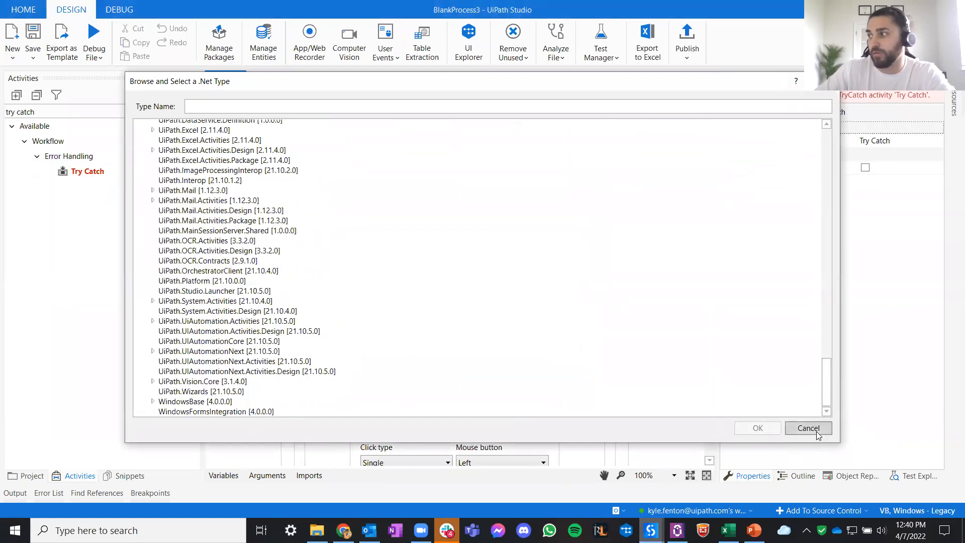
{"action": "left_click", "coordinate": [817, 433]}
- Add a System.Exception catch to the Try Catch activity
{"action": "left_click", "coordinate": [426, 314]}
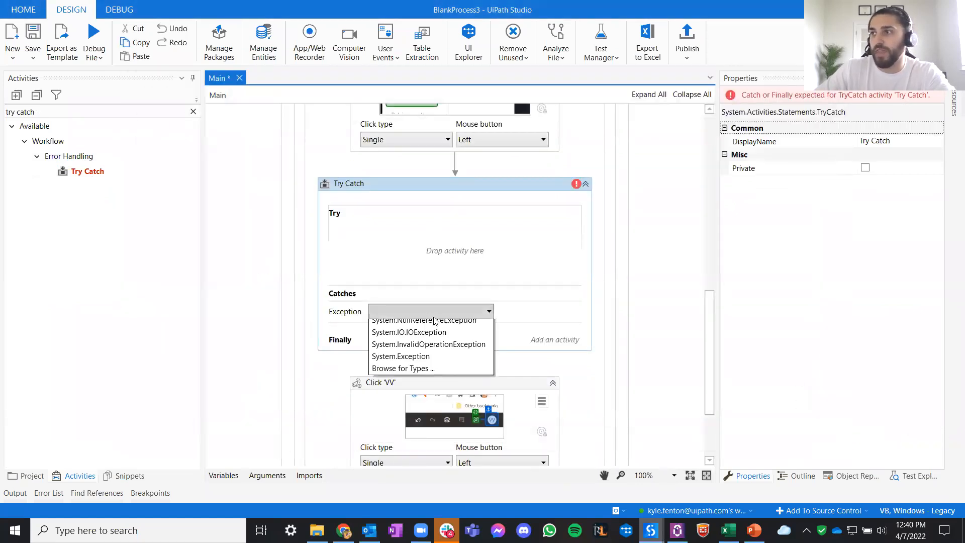
{"action": "left_click", "coordinate": [452, 373]}
{"action": "left_click", "coordinate": [533, 316]}
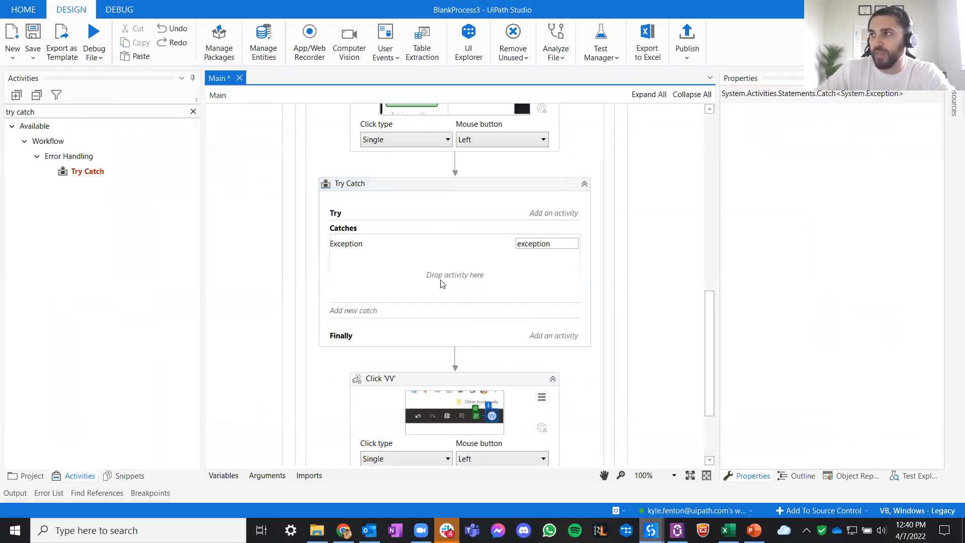
- Add a Log Message activity after Click 'VV' and show its available log levels
{"action": "left_click", "coordinate": [85, 111]}
{"action": "key", "text": "ctrl+a"}
{"action": "key", "text": "BackSpace"}
{"action": "type", "text": "log message"}
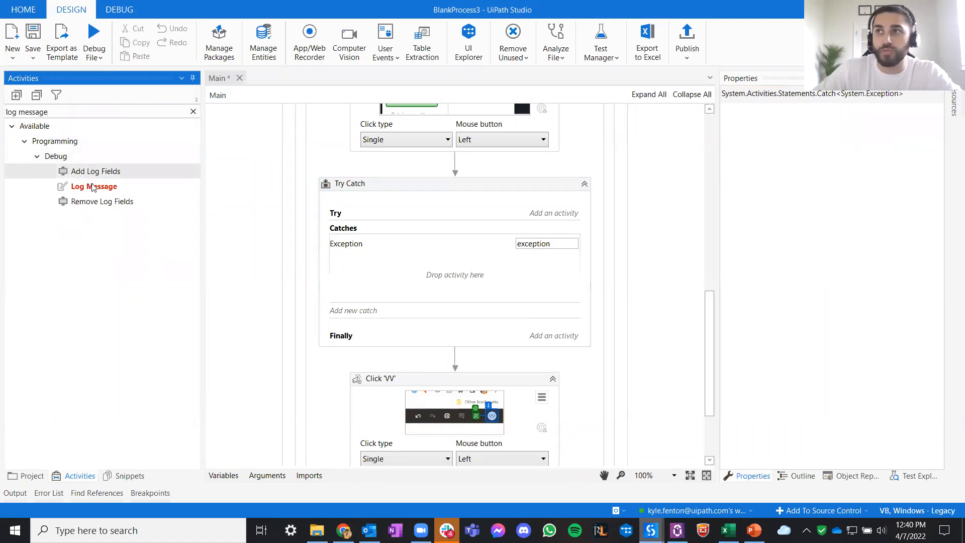
{"action": "left_click_drag", "start_coordinate": [94, 186], "coordinate": [459, 229]}
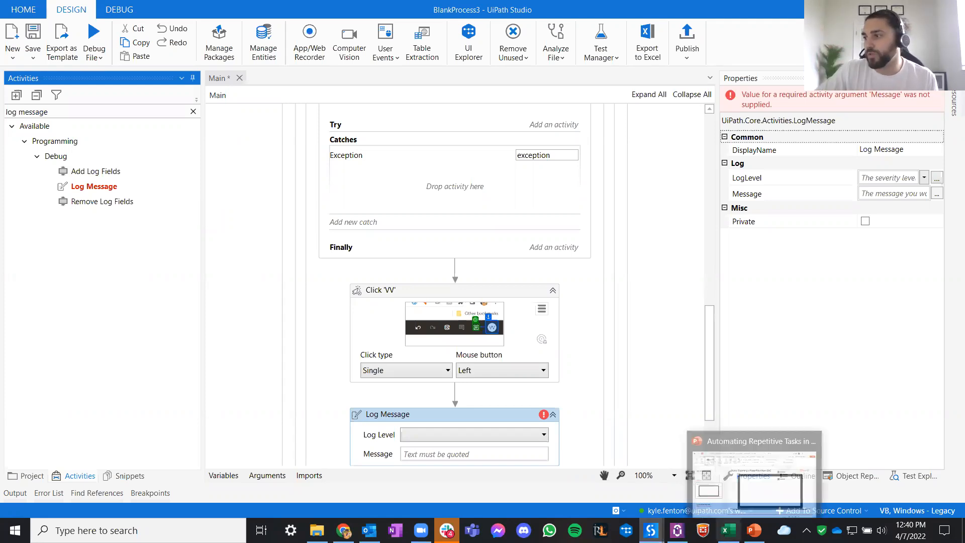
{"action": "left_click", "coordinate": [501, 452]}
{"action": "left_click", "coordinate": [497, 432]}
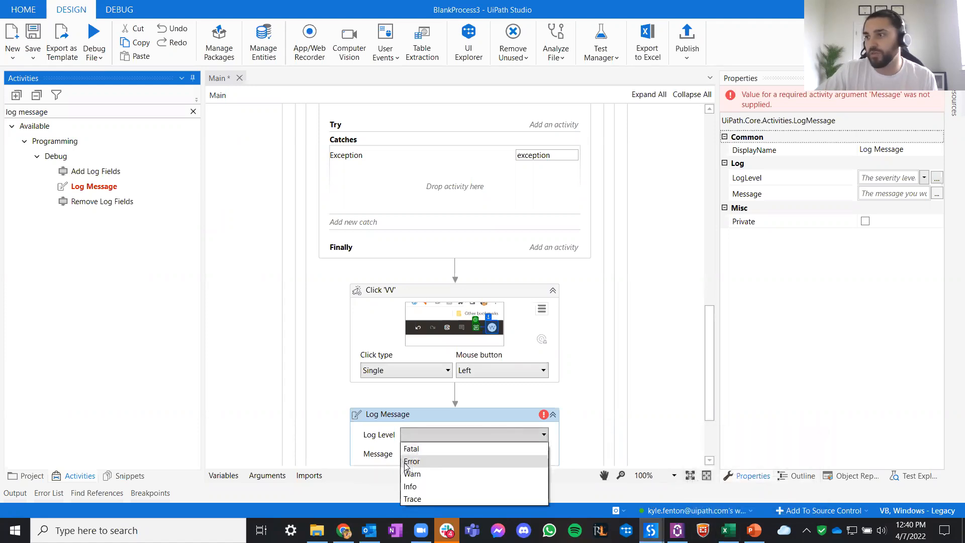
- Open UiPath Assistant and examine the Orchestrator connection and logging settings in its preferences
{"action": "left_click", "coordinate": [677, 530]}
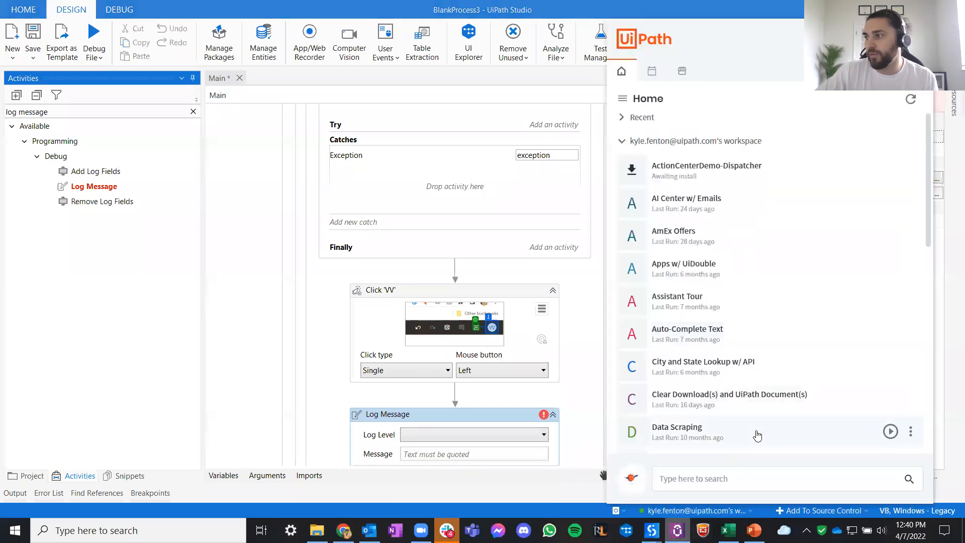
{"action": "left_click", "coordinate": [883, 40]}
{"action": "left_click", "coordinate": [873, 76]}
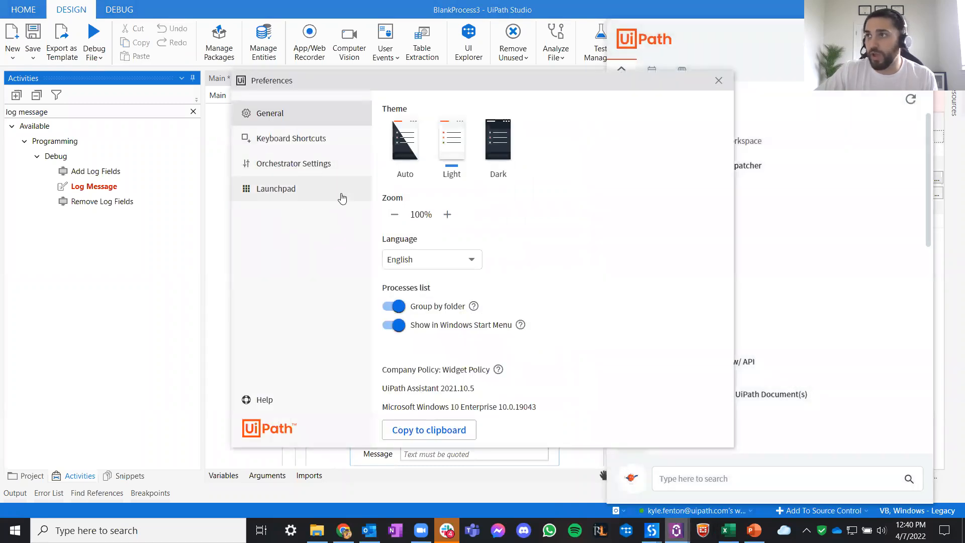
{"action": "left_click", "coordinate": [307, 165]}
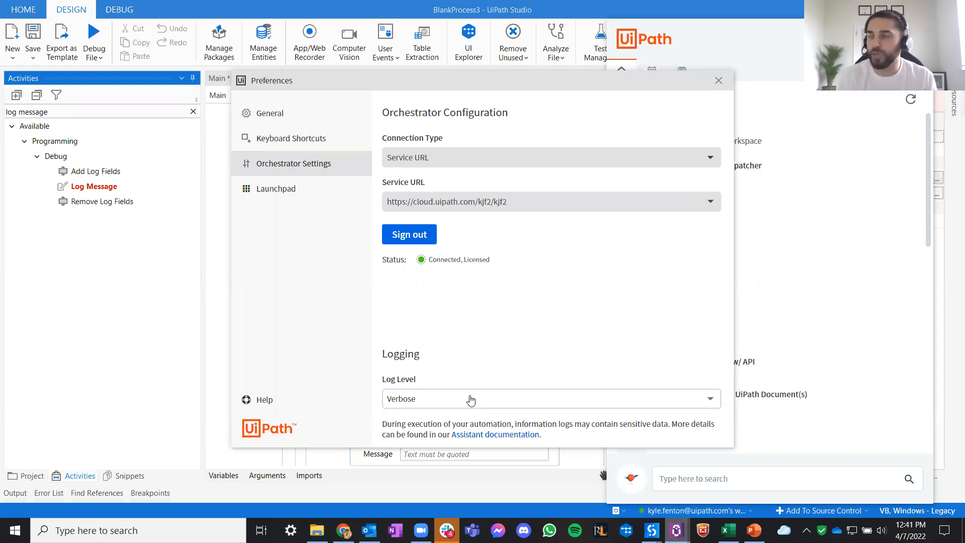
{"action": "left_click", "coordinate": [719, 81]}
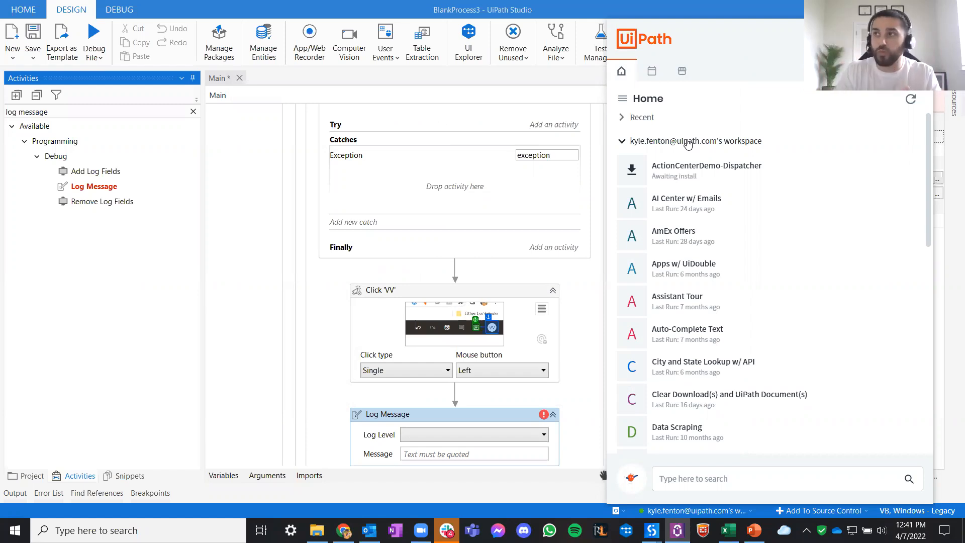
- Try to publish the BlankProcess3 project and view the process list in UiPath Assistant
{"action": "left_click", "coordinate": [740, 14]}
{"action": "left_click", "coordinate": [696, 40]}
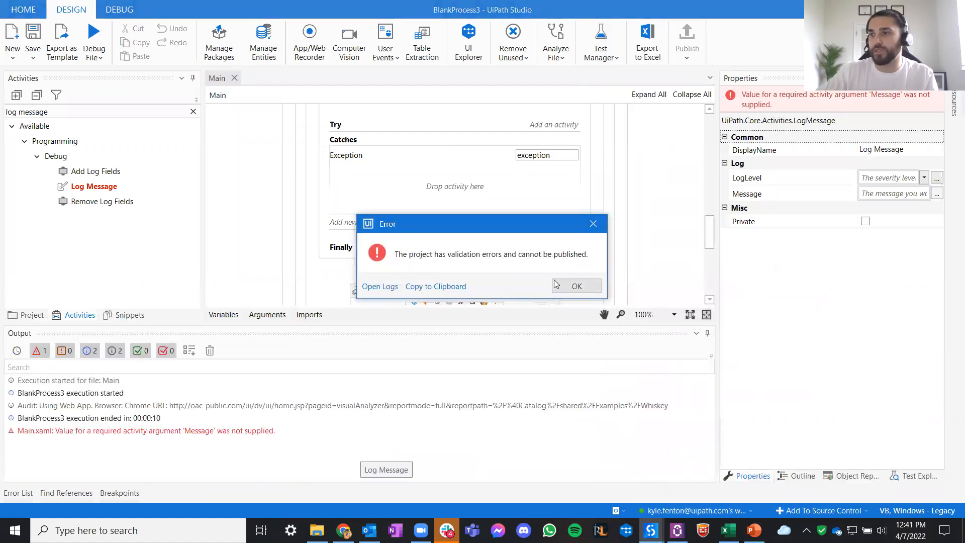
{"action": "left_click", "coordinate": [573, 286]}
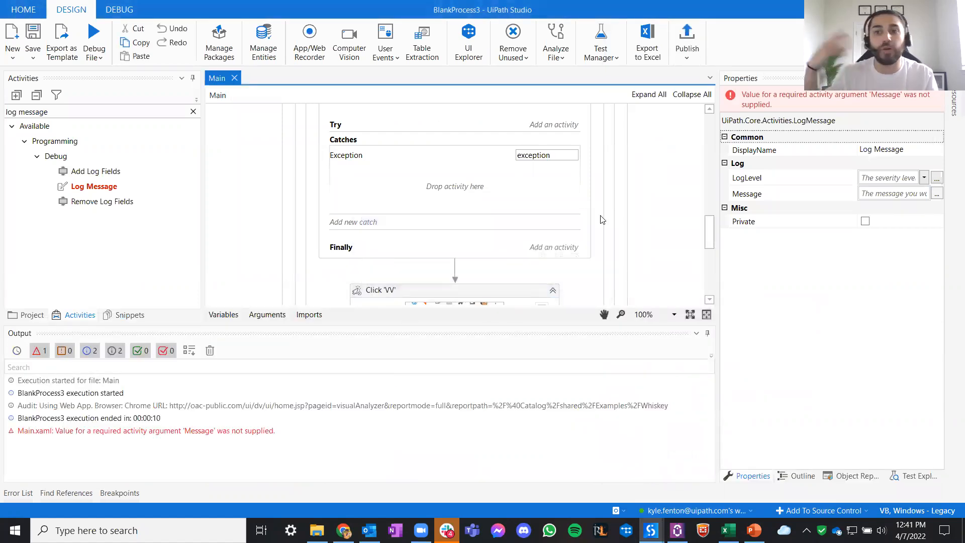
{"action": "left_click", "coordinate": [677, 531]}
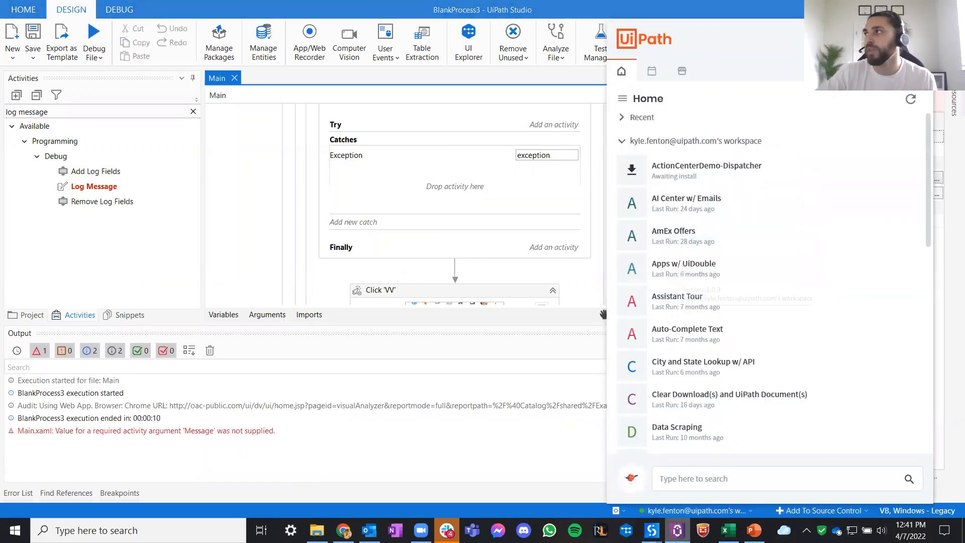
{"action": "left_click", "coordinate": [896, 9]}
- Switch to the PowerPoint deck and start the slide show from slide 18, Full Platform Overview
{"action": "left_click", "coordinate": [754, 530]}
{"action": "left_click", "coordinate": [168, 428]}
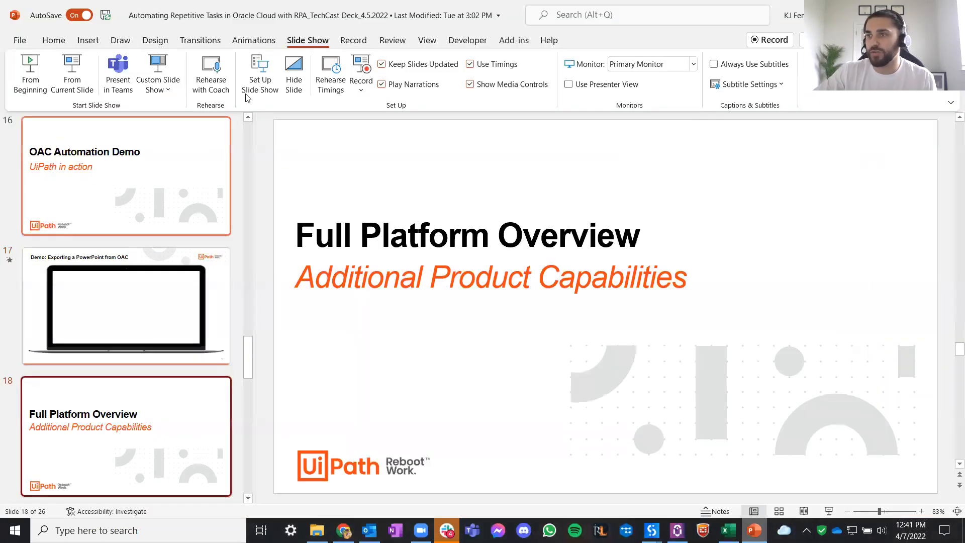
{"action": "left_click", "coordinate": [71, 76]}
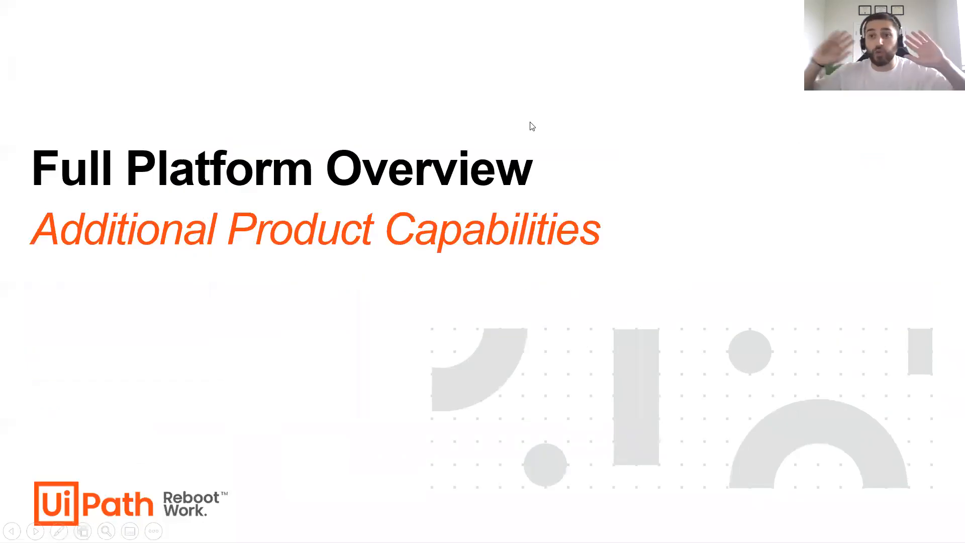